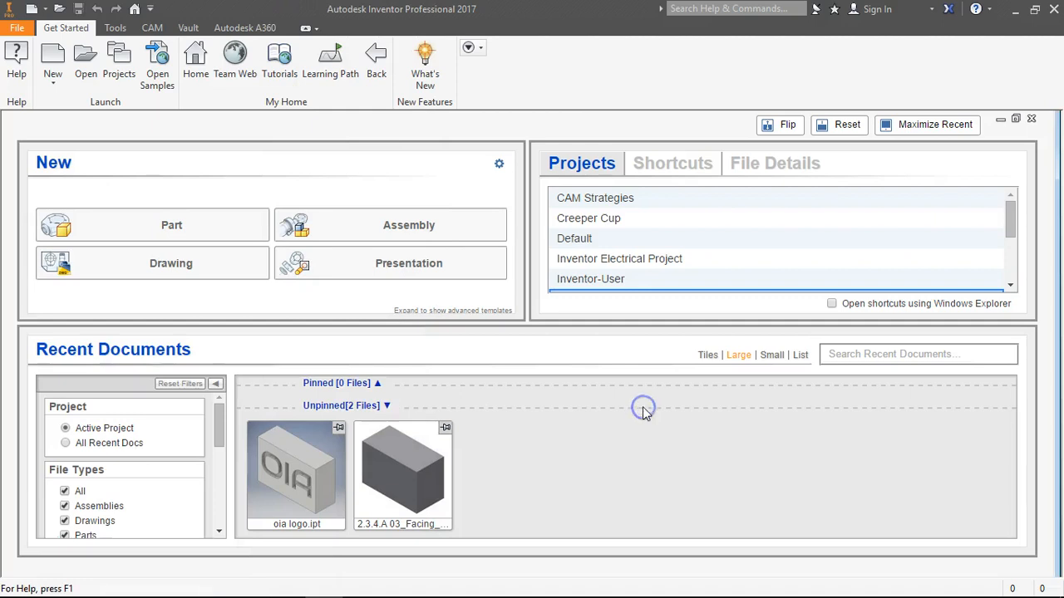
# Create a new part from the Standard.ipt template in the Model Creation project
pyautogui.moveTo(1010, 215); pyautogui.dragTo(1009, 233)
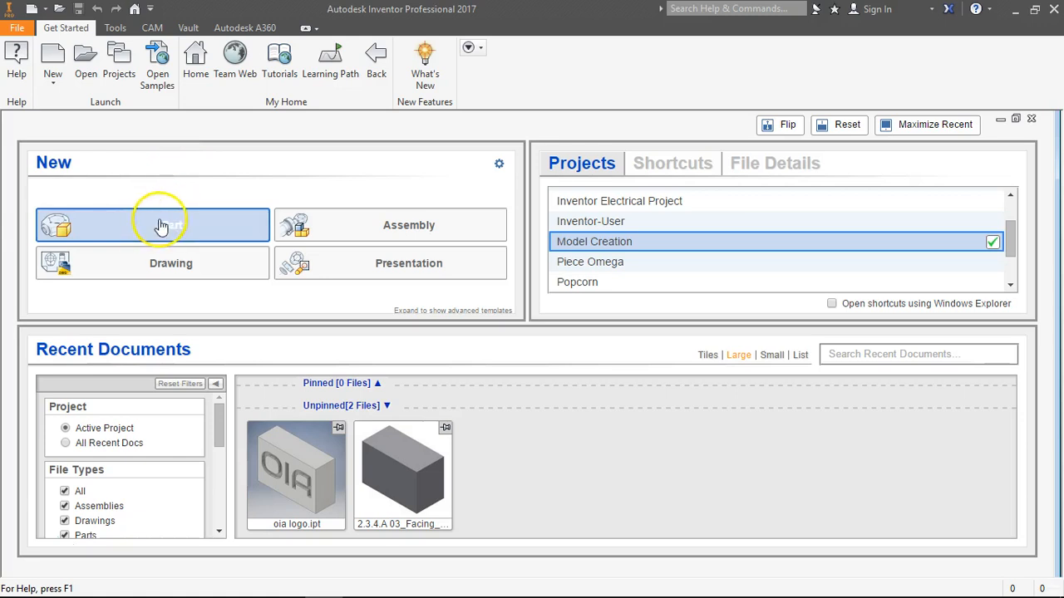
pyautogui.click(52, 57)
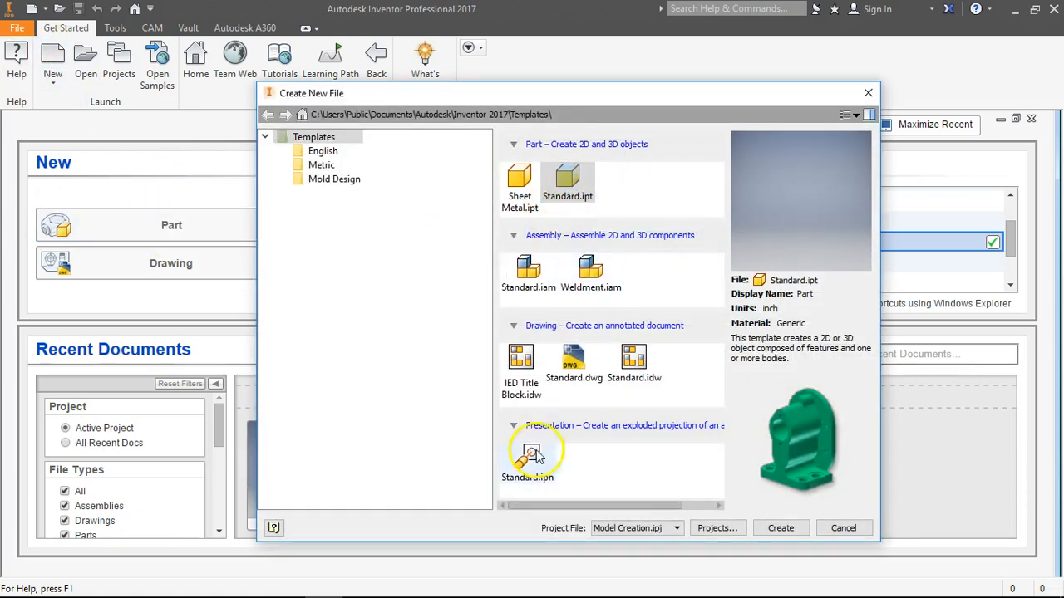
pyautogui.click(769, 533)
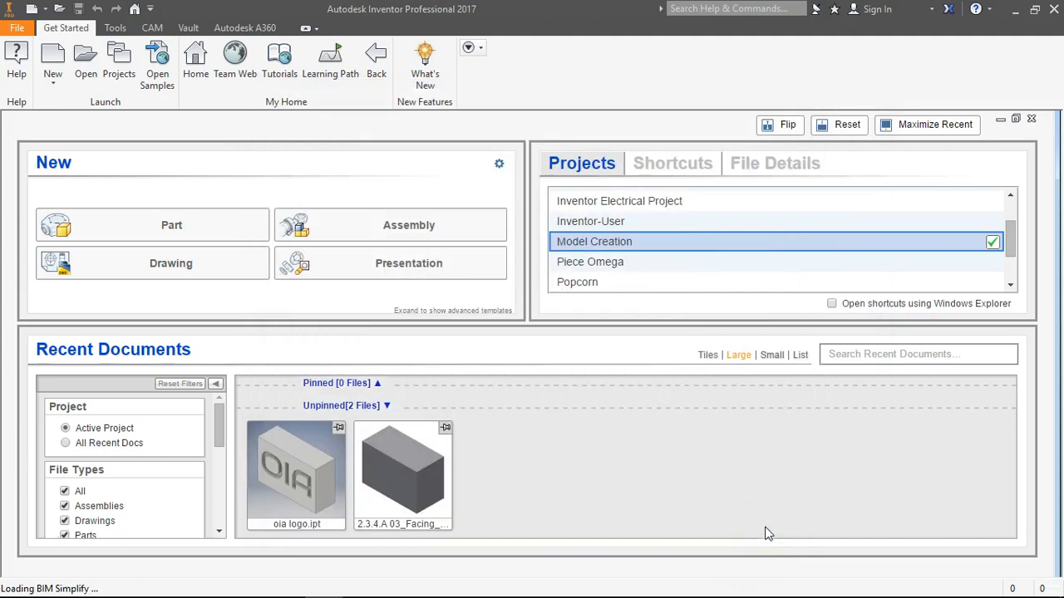
# Check the dimensioned reference drawing in Chrome and start a 2D sketch on the front origin plane in Inventor
pyautogui.moveTo(280, 582)
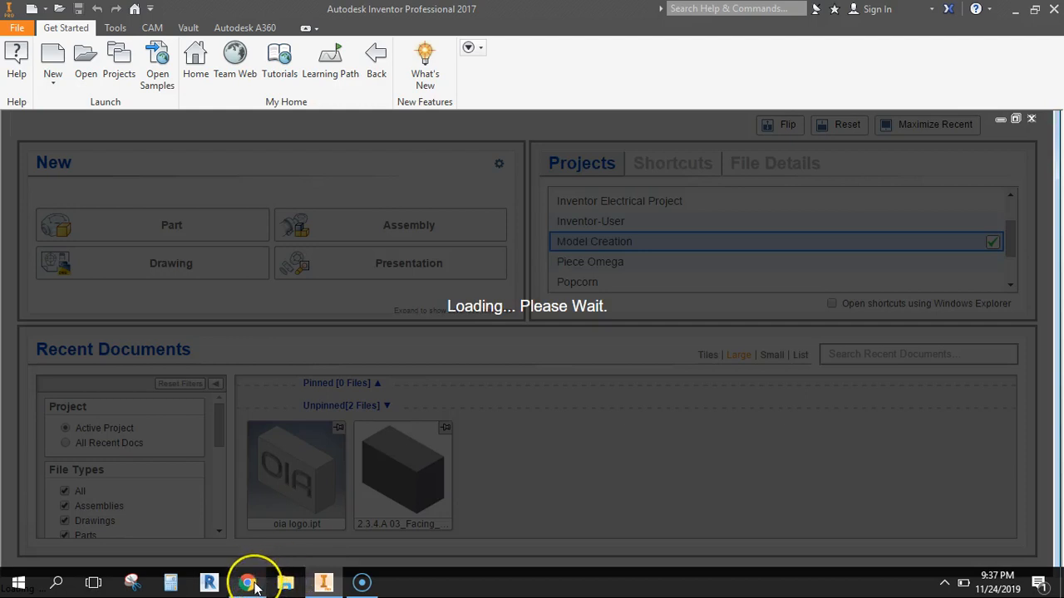
pyautogui.click(253, 585)
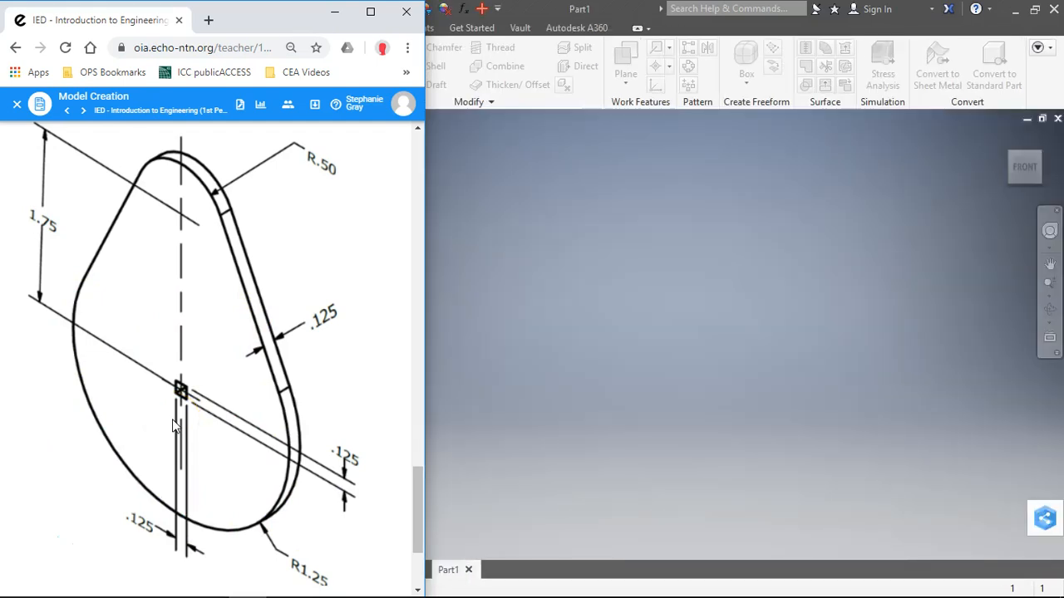
pyautogui.click(629, 254)
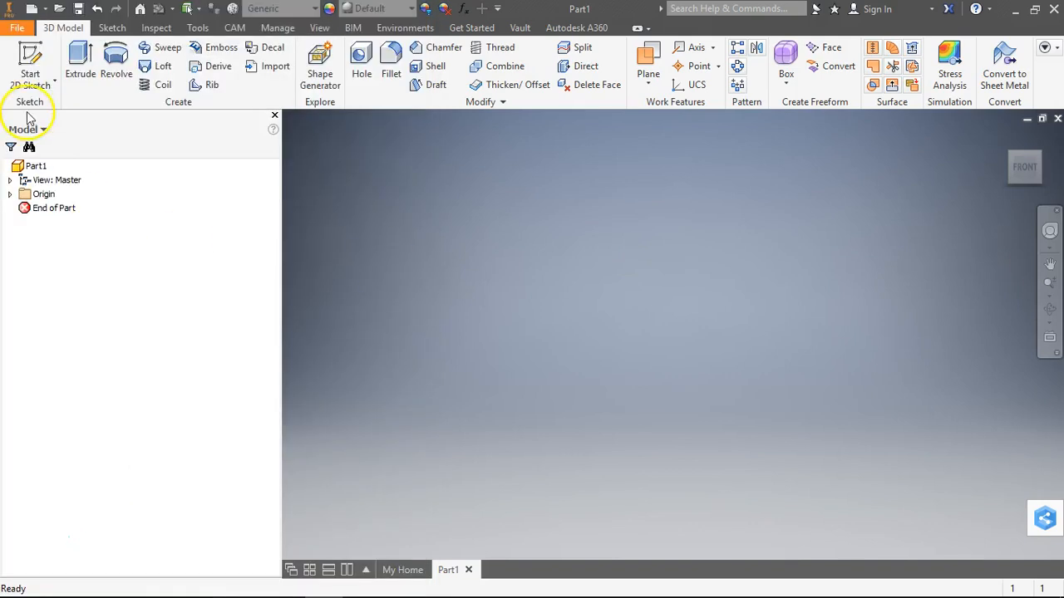
pyautogui.click(30, 66)
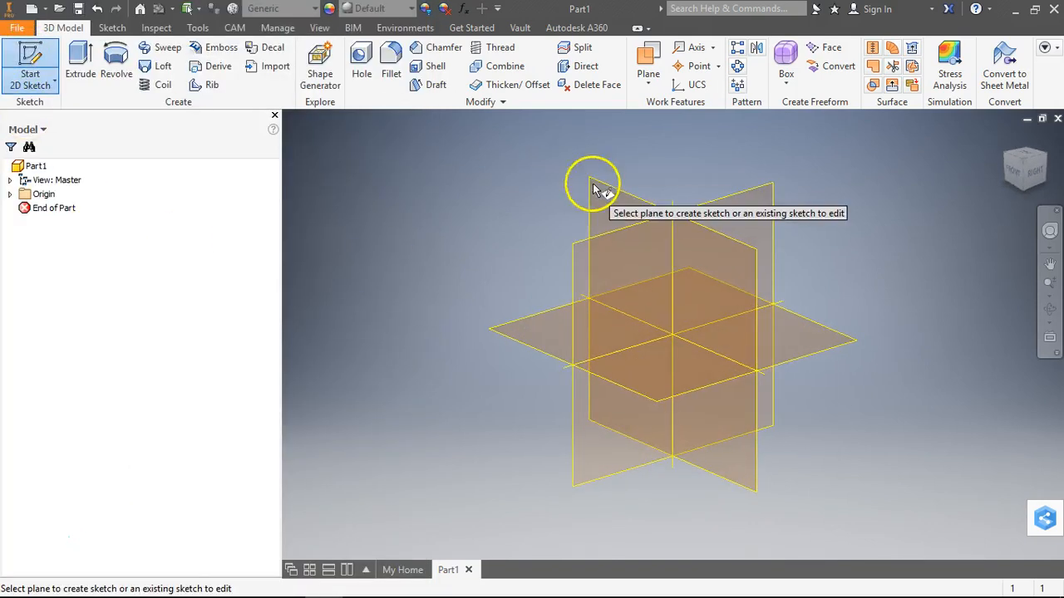
pyautogui.click(608, 196)
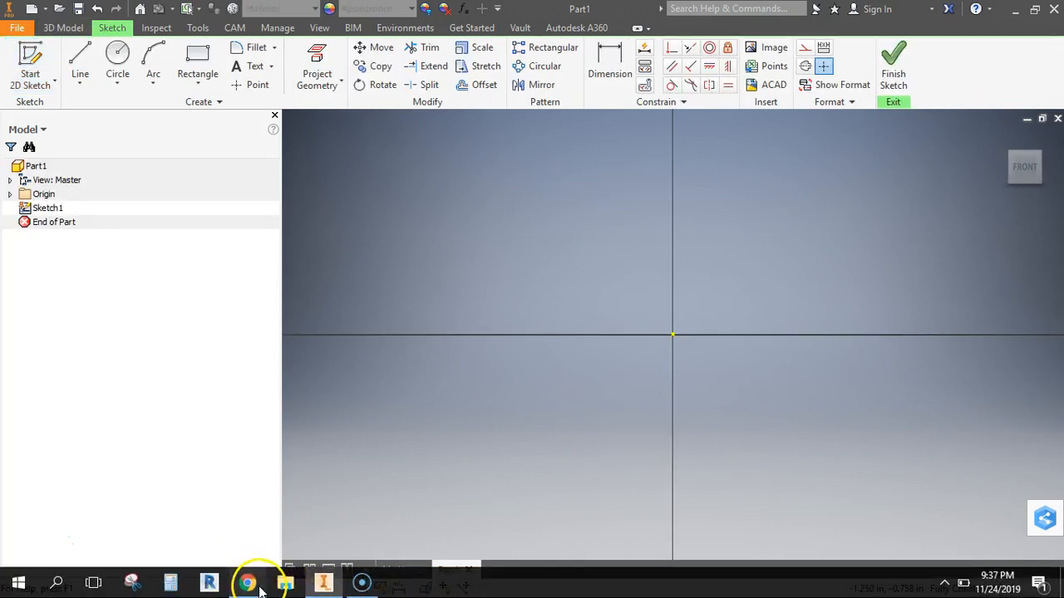
# Consult the reference drawing in Chrome and sketch a circle centered on the origin with a diameter of 1.25*2 in
pyautogui.click(246, 593)
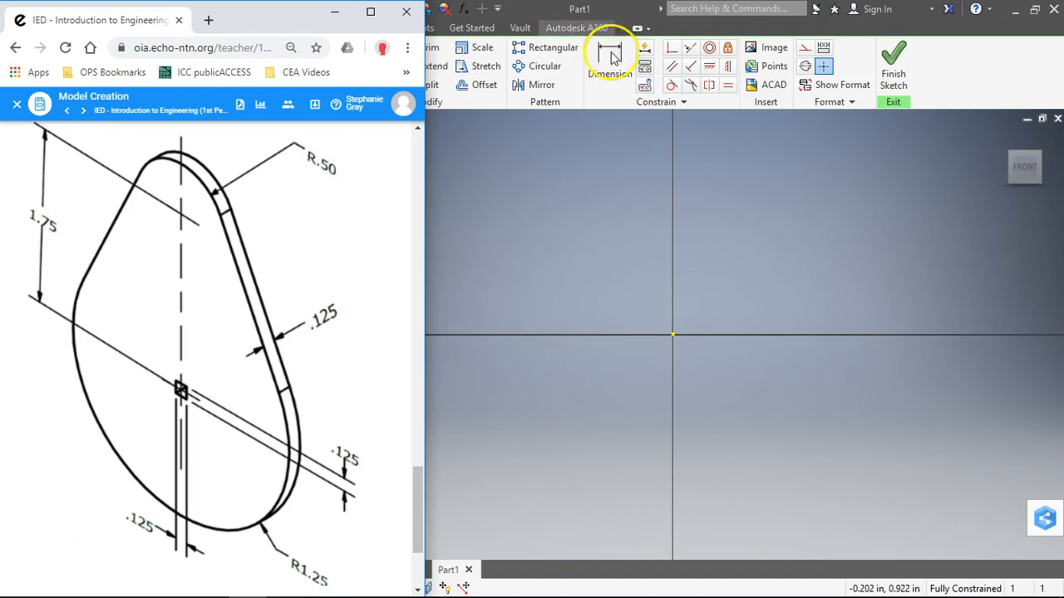
pyautogui.click(556, 215)
pyautogui.click(117, 52)
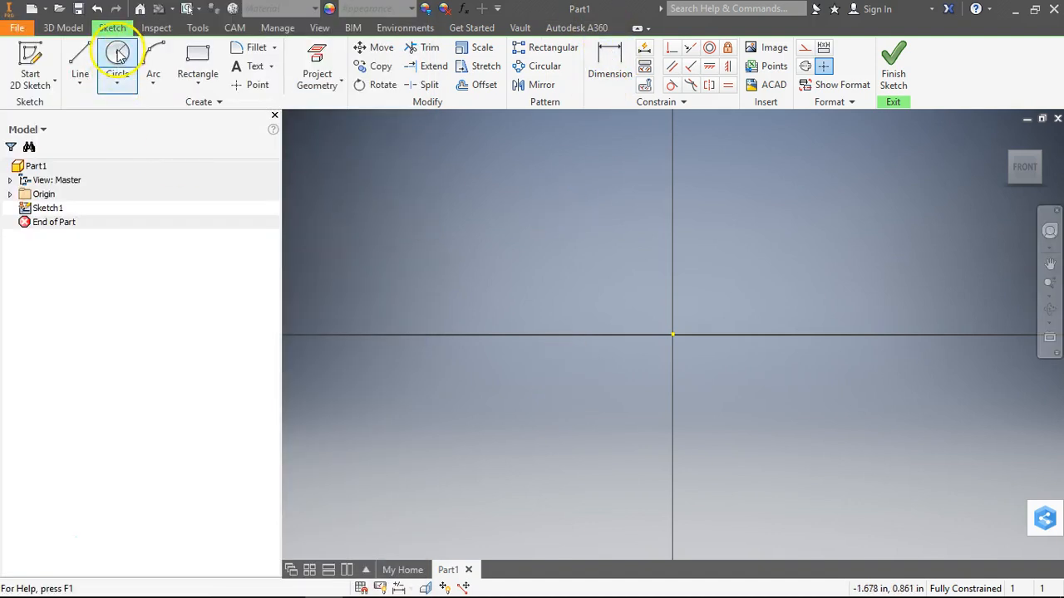
pyautogui.click(673, 334)
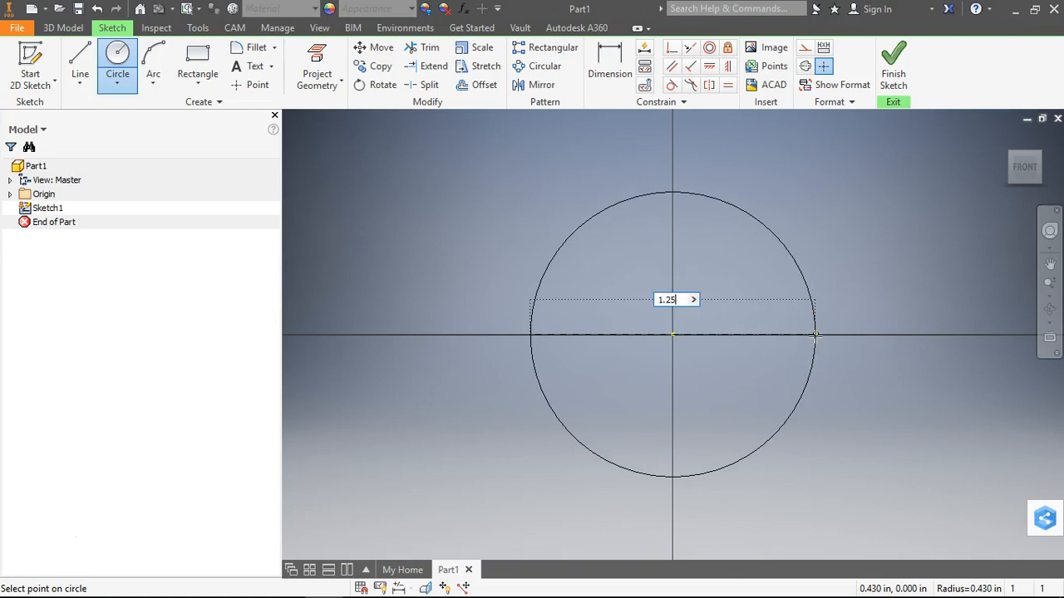
pyautogui.write('1.25*2')
pyautogui.press('Return')
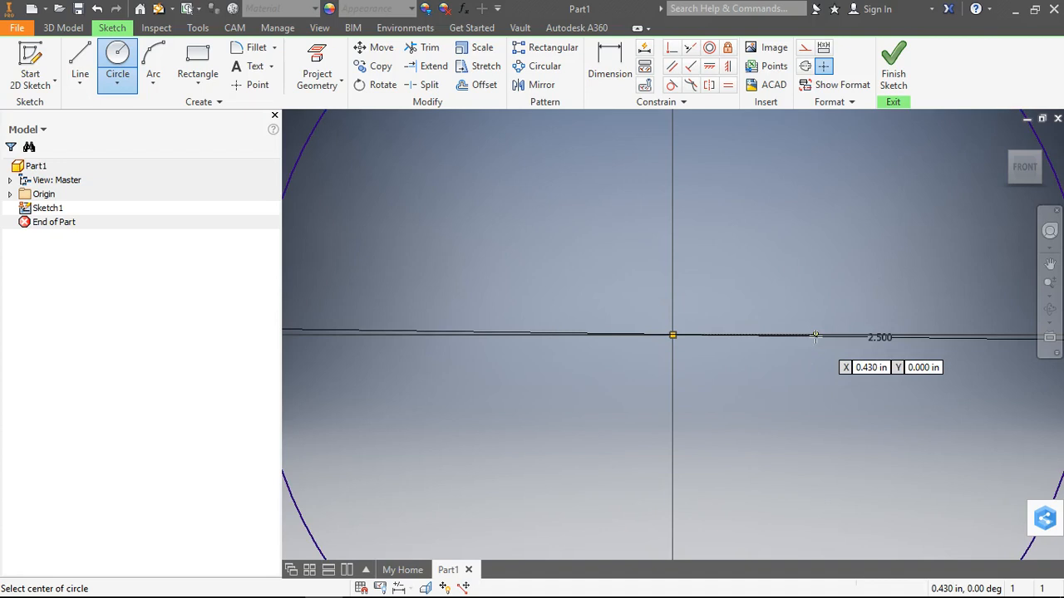
pyautogui.click(1050, 282)
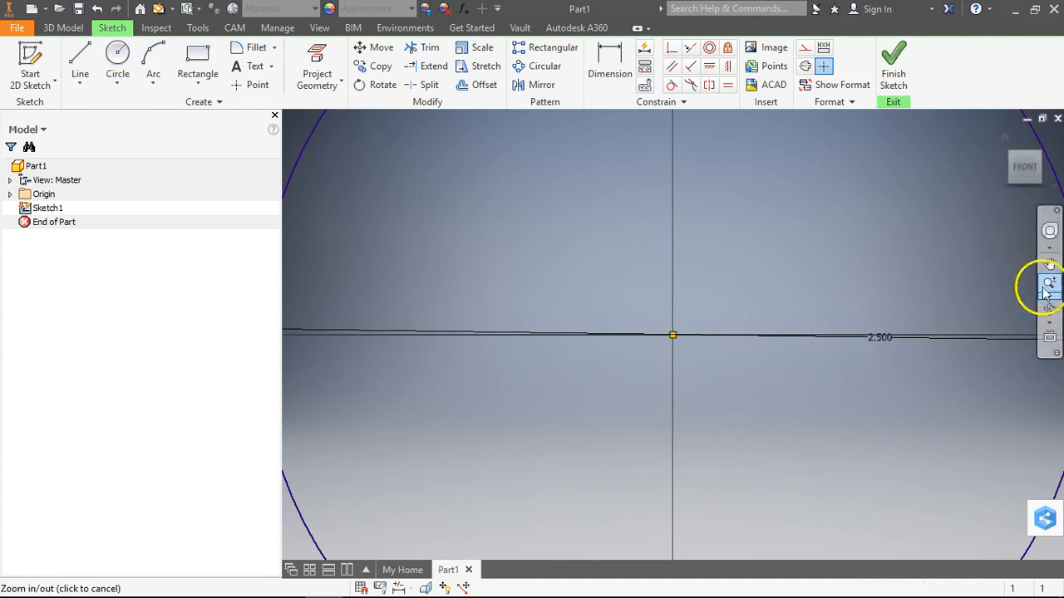
pyautogui.moveTo(760, 325); pyautogui.dragTo(751, 245)
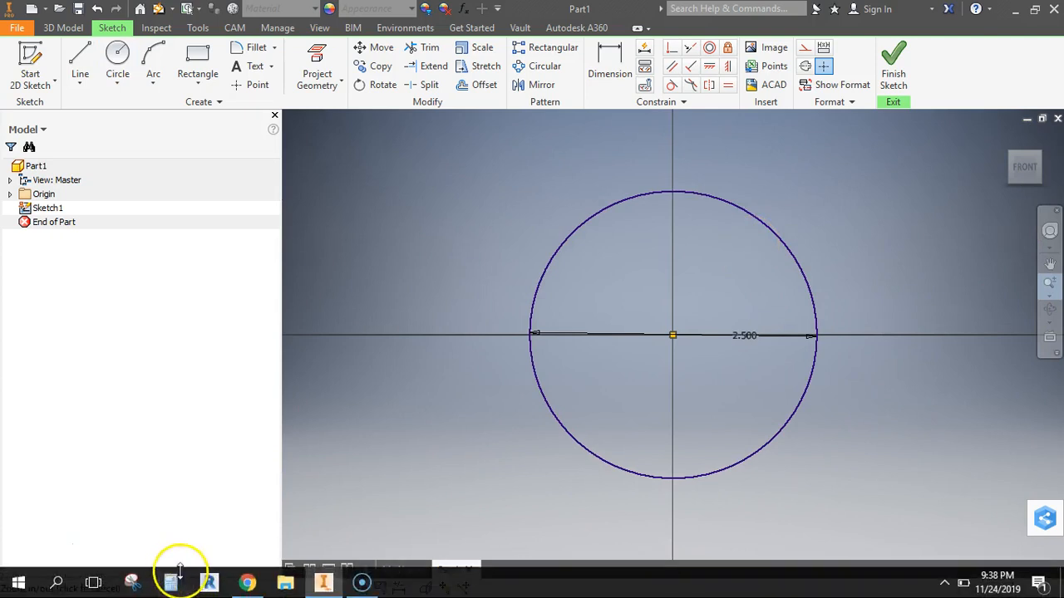
# Consult the drawing in Chrome and sketch a second circle directly above the first with a diameter of .5*2 in
pyautogui.click(247, 586)
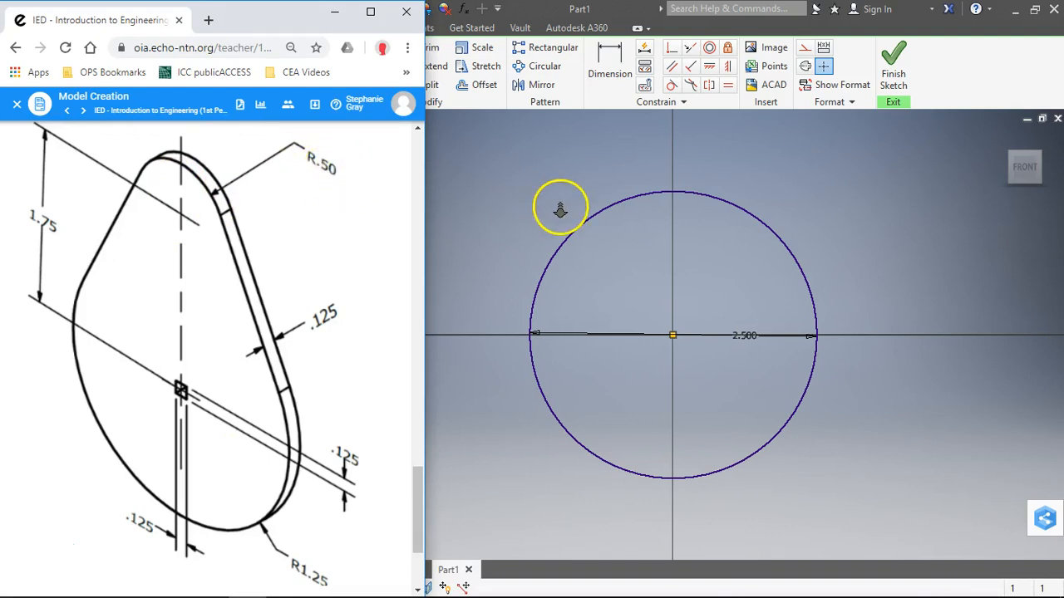
pyautogui.click(827, 201)
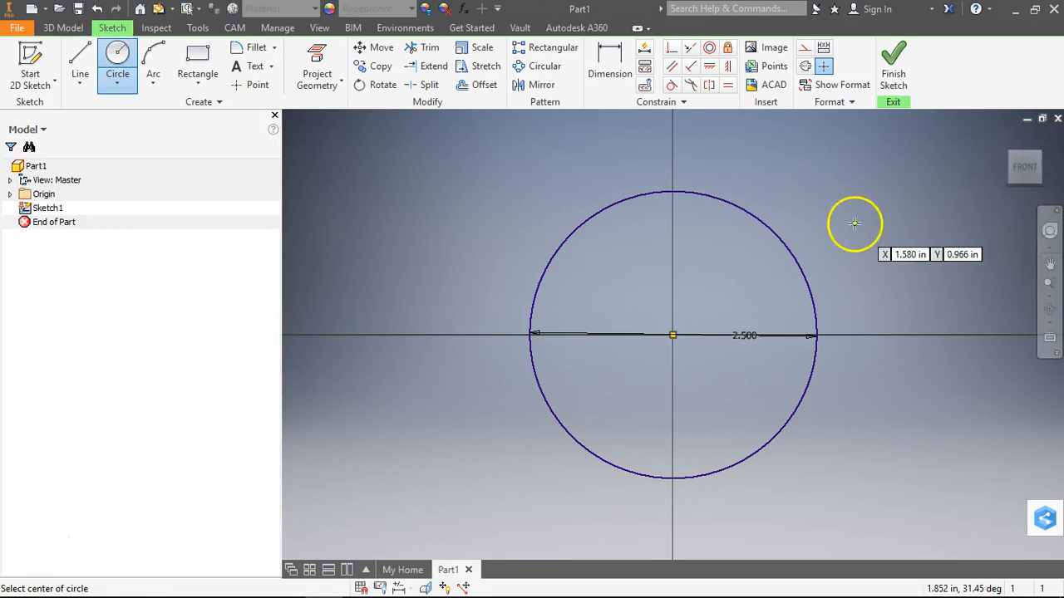
pyautogui.click(1049, 263)
pyautogui.moveTo(868, 181); pyautogui.dragTo(862, 363)
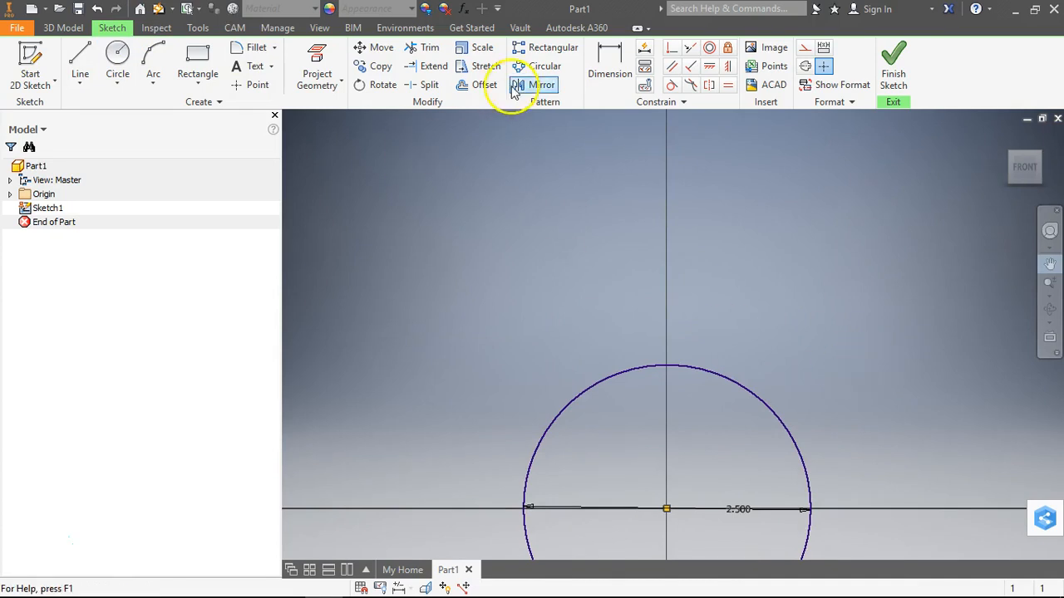
pyautogui.click(118, 53)
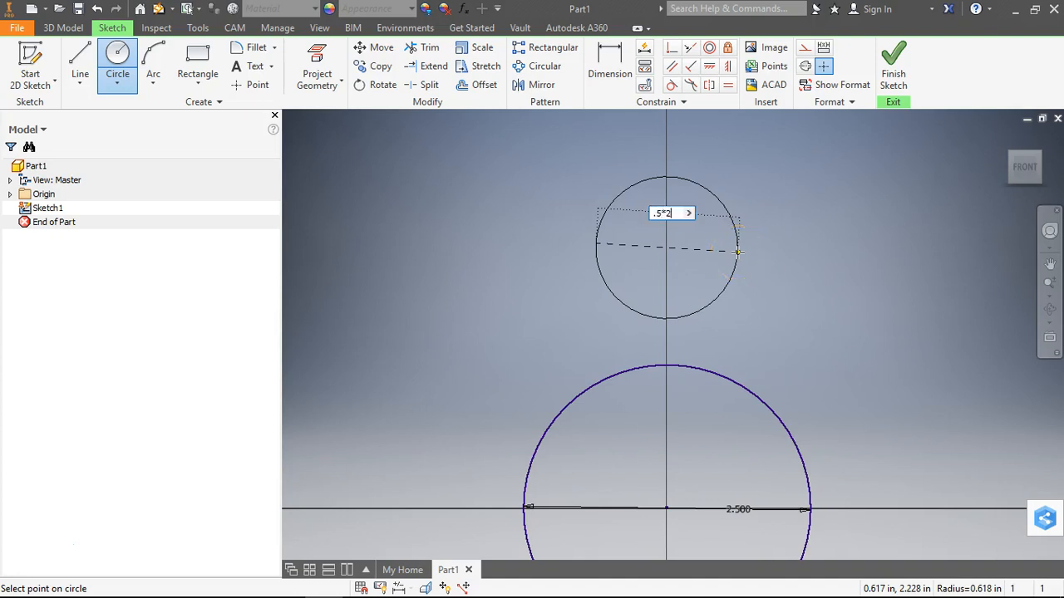
pyautogui.press('Return')
# Consult the drawing in Chrome and dimension the vertical distance between the two circle centers as 1.75 in
pyautogui.moveTo(78, 595)
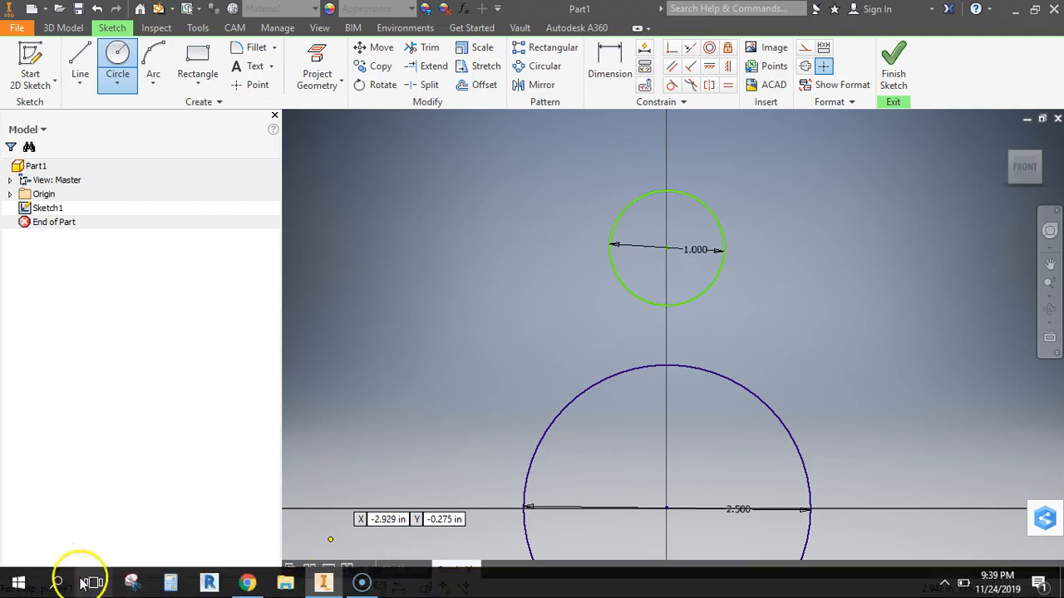
pyautogui.click(249, 585)
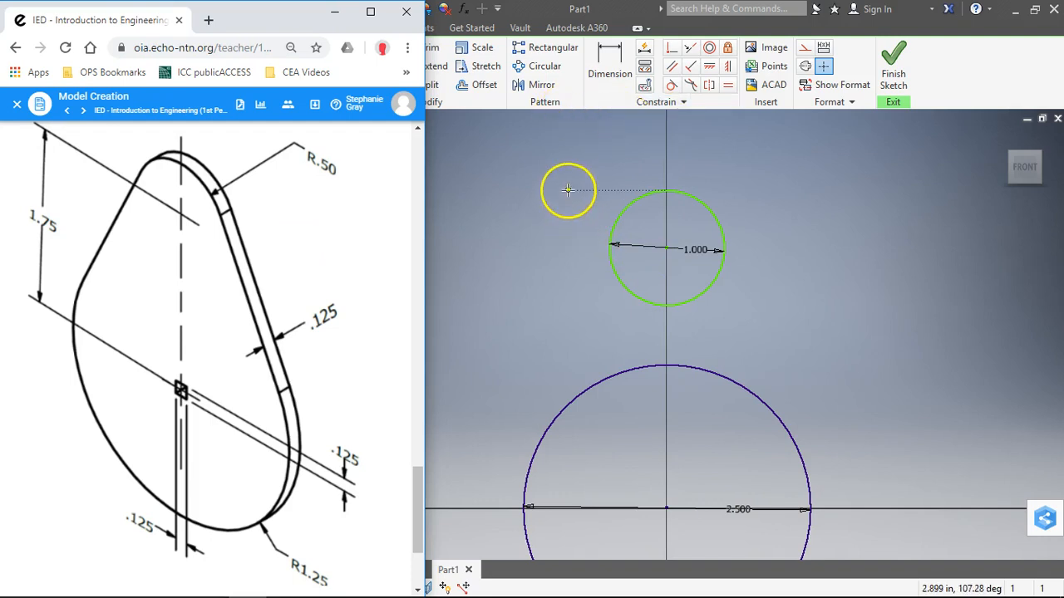
pyautogui.click(610, 67)
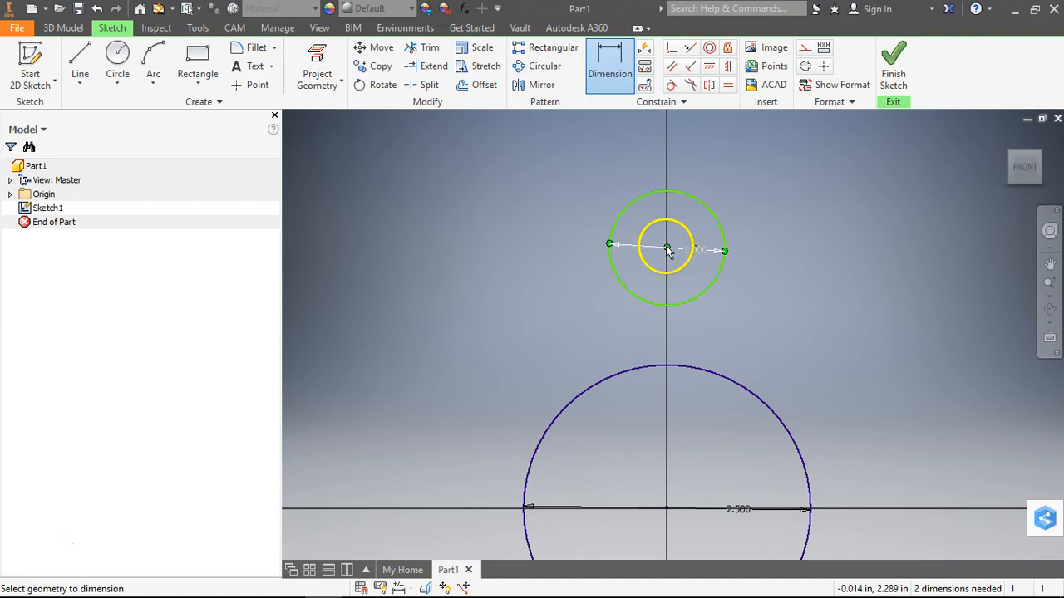
pyautogui.click(666, 508)
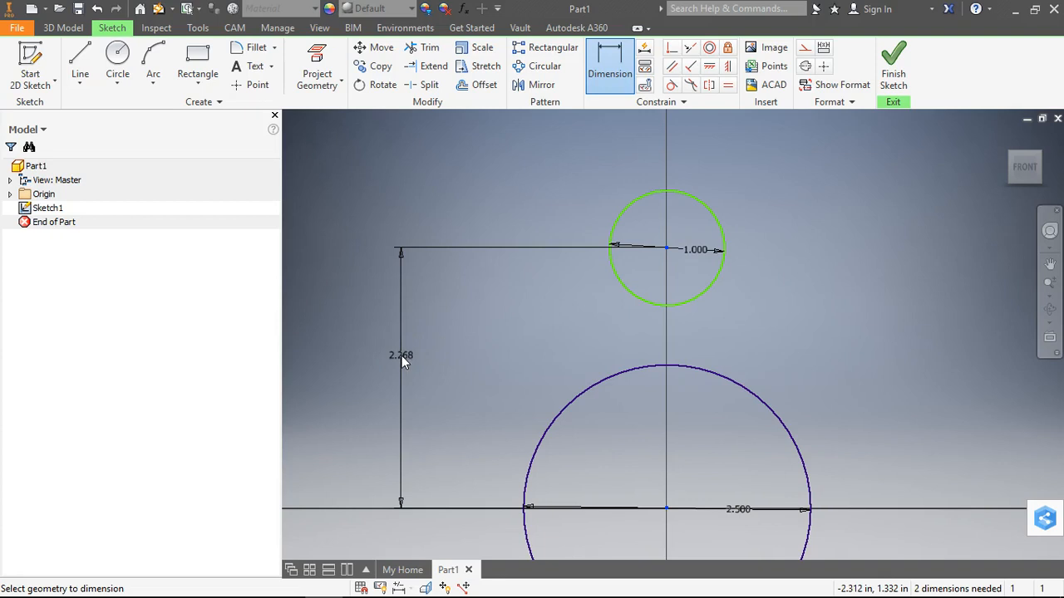
pyautogui.click(402, 356)
pyautogui.write('1.75')
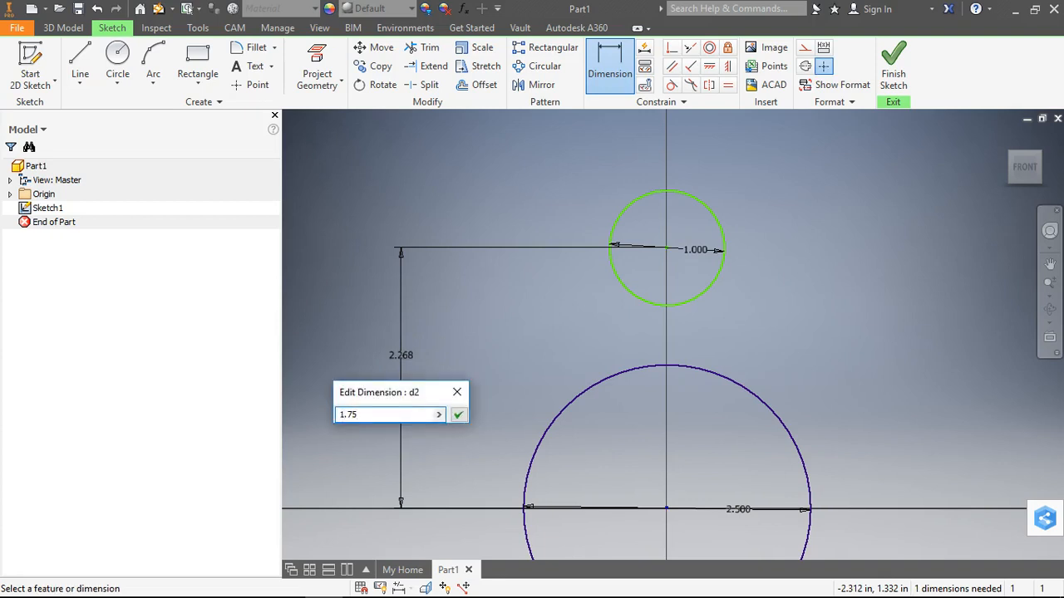
pyautogui.press('Return')
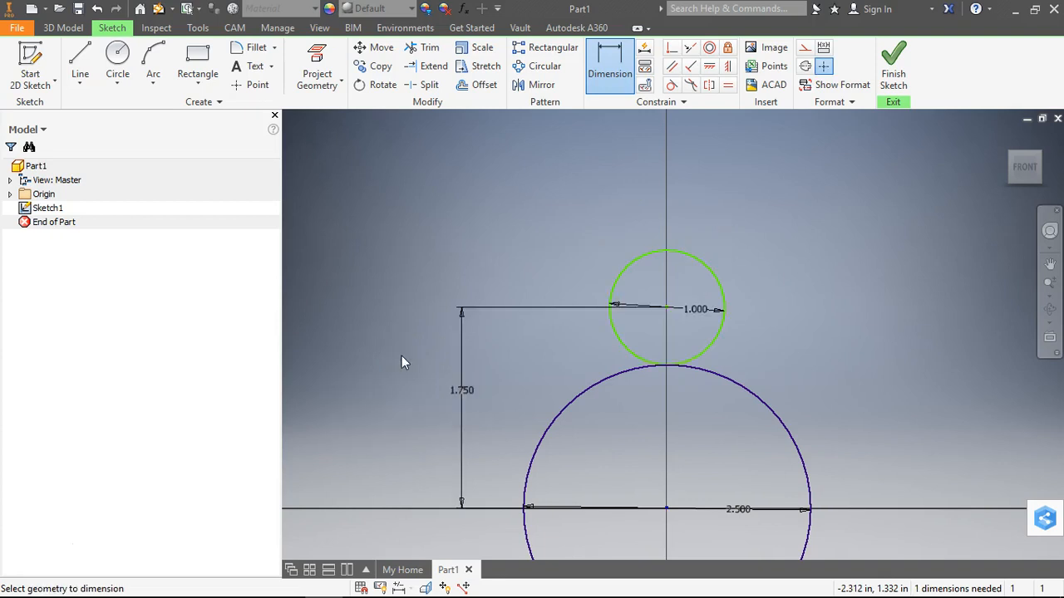
# Draw a slanted line on each side from the small circle's side to the large circle's upper edge, each about 1.05 in long
pyautogui.moveTo(282, 587)
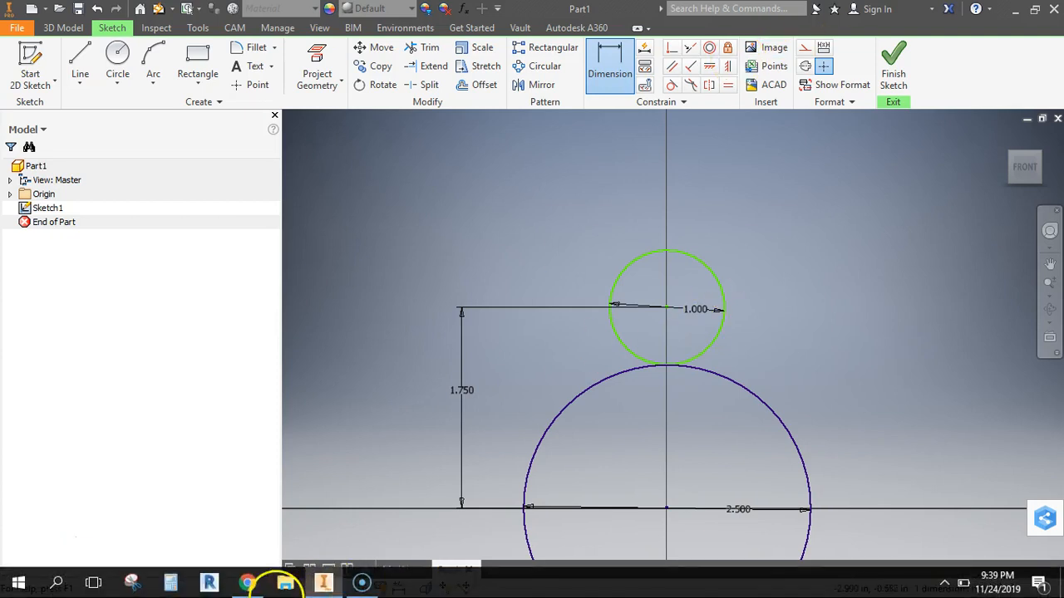
pyautogui.click(248, 585)
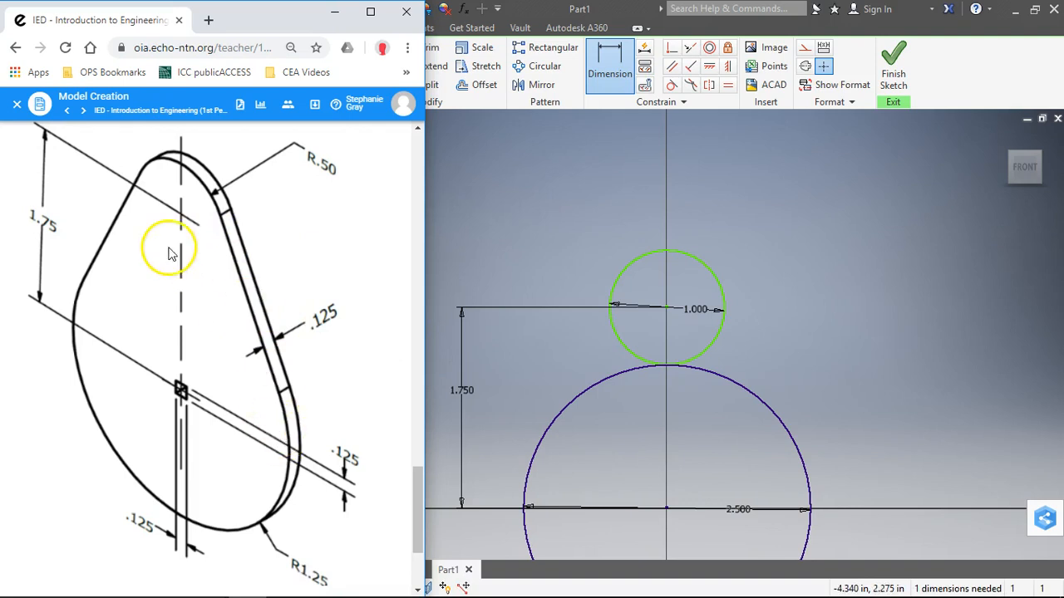
pyautogui.click(520, 183)
pyautogui.click(80, 56)
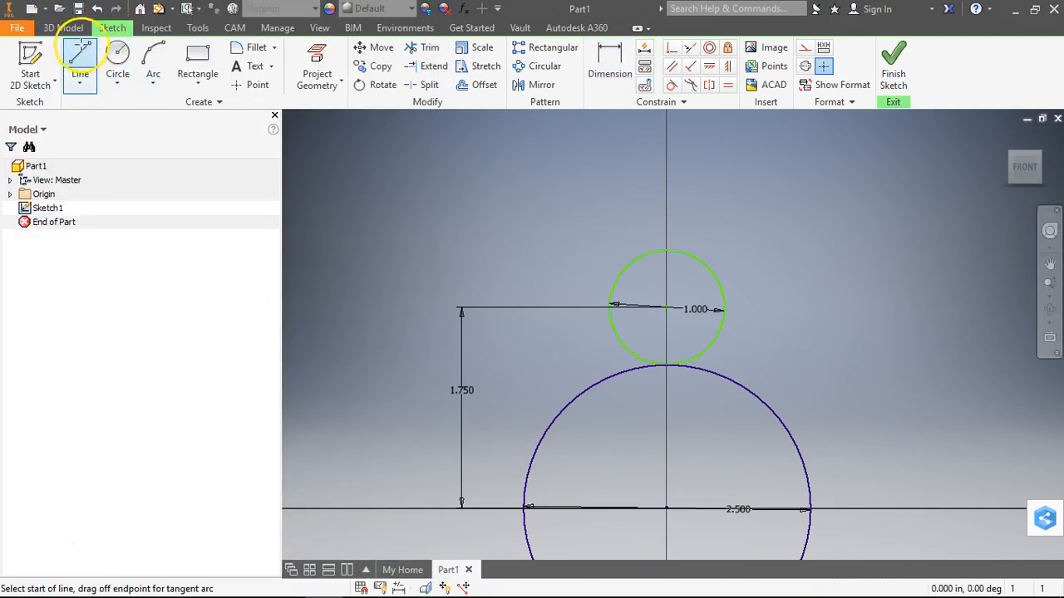
pyautogui.click(613, 306)
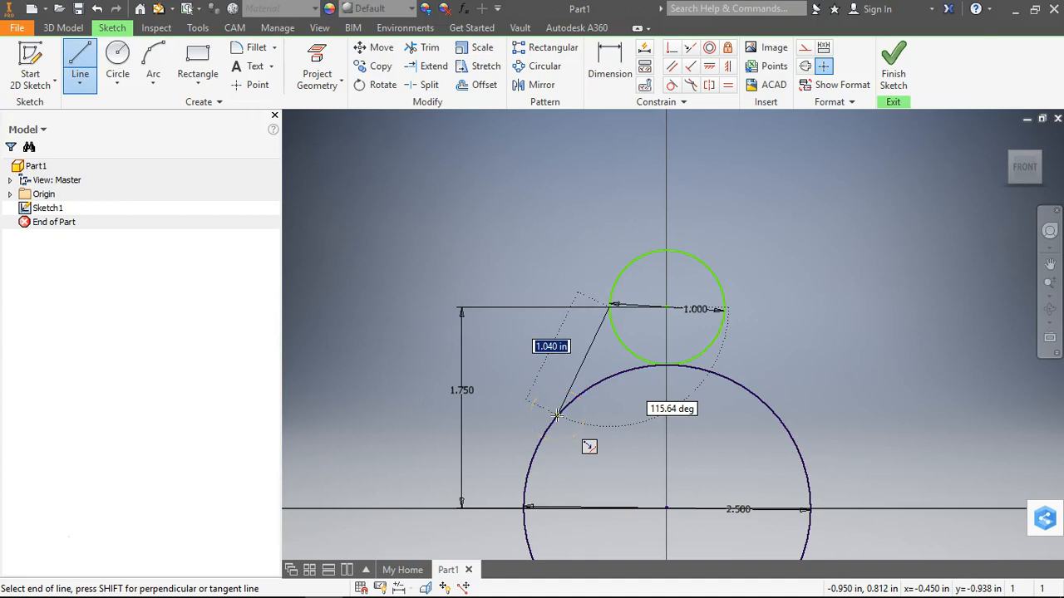
pyautogui.doubleClick(556, 415)
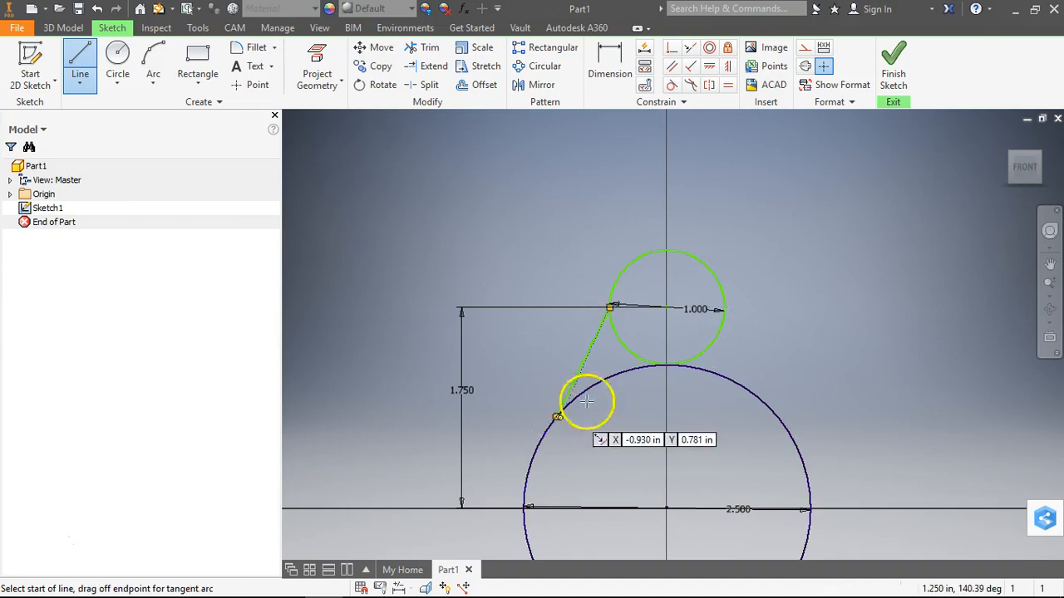
pyautogui.click(725, 307)
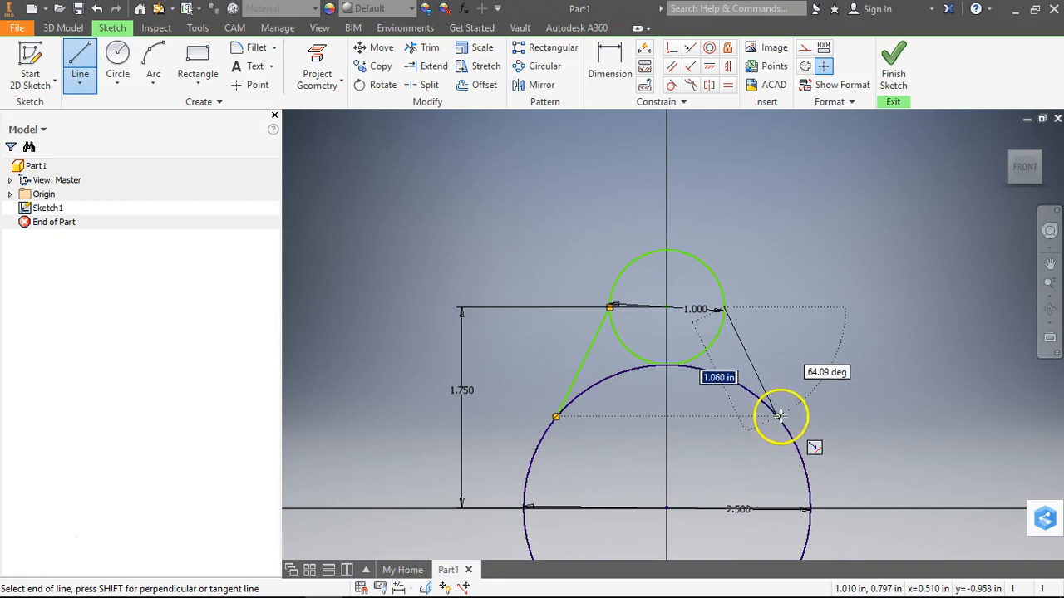
pyautogui.click(779, 416)
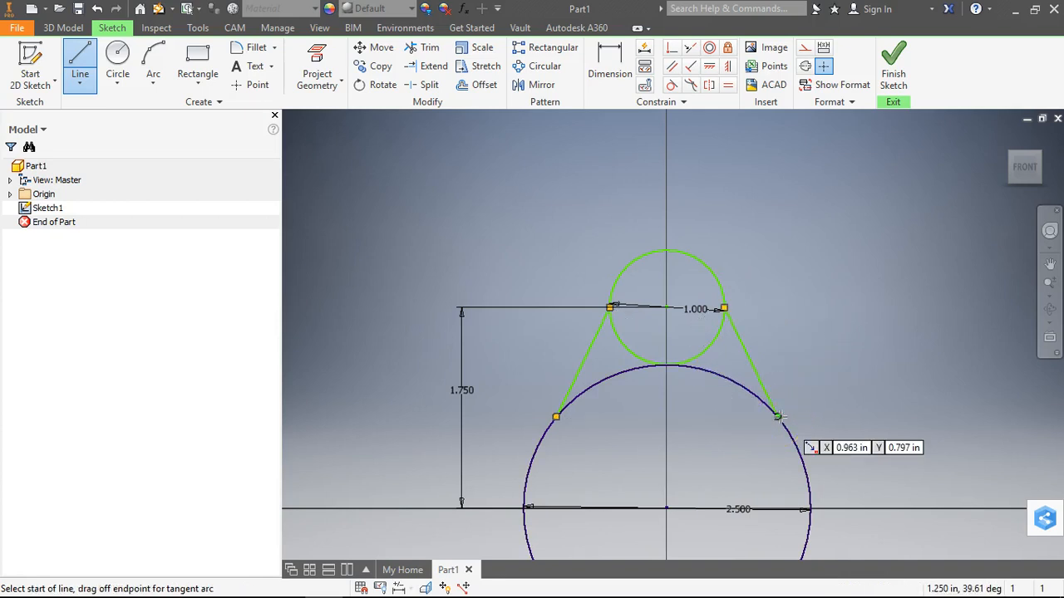
pyautogui.press('Escape')
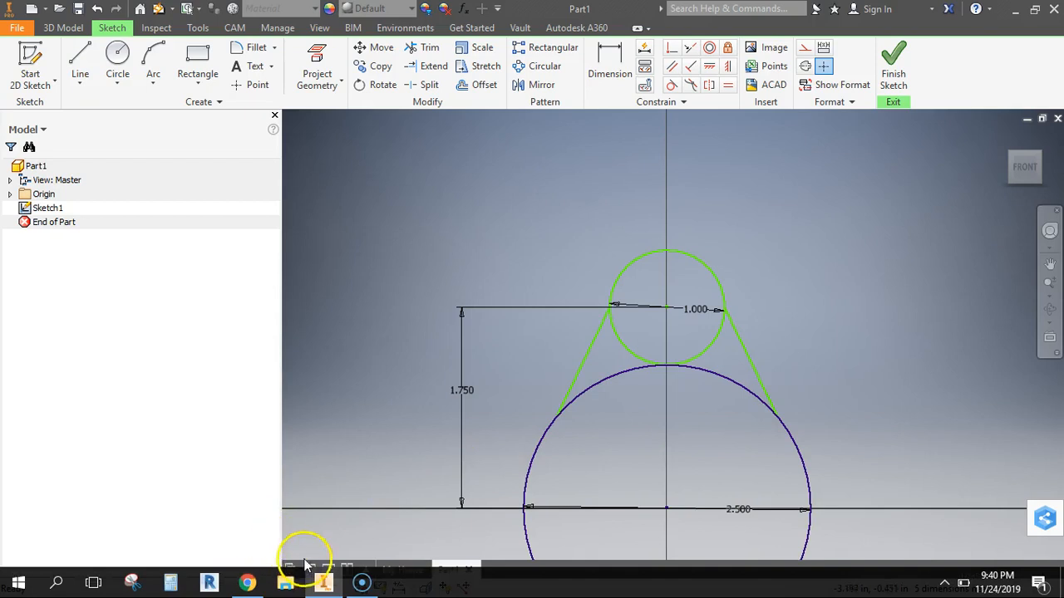
# Consult the reference drawing in Chrome and constrain the small circle's center vertically to the large circle's center
pyautogui.click(250, 583)
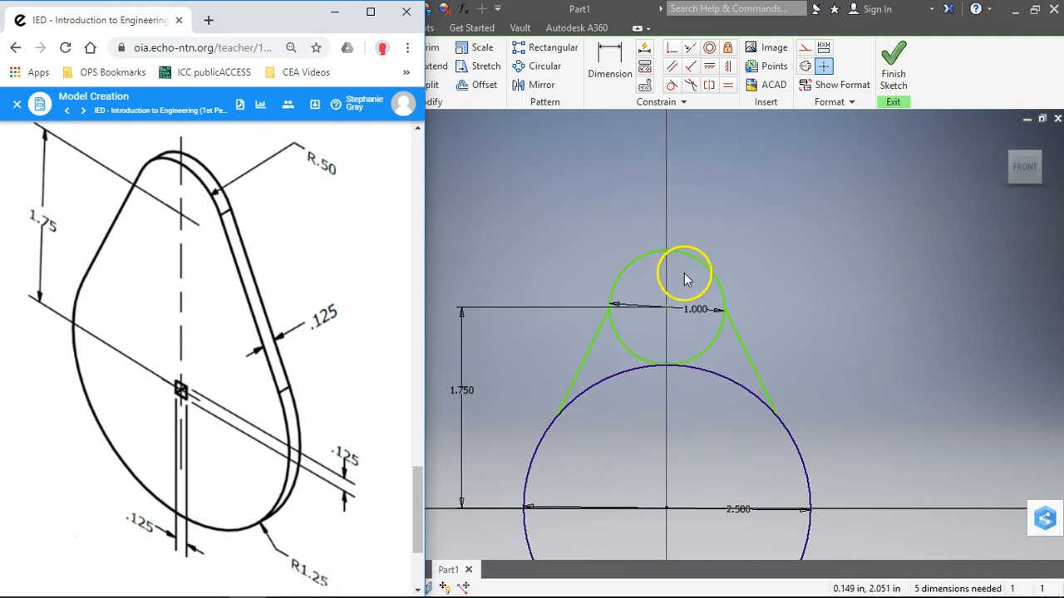
pyautogui.click(665, 510)
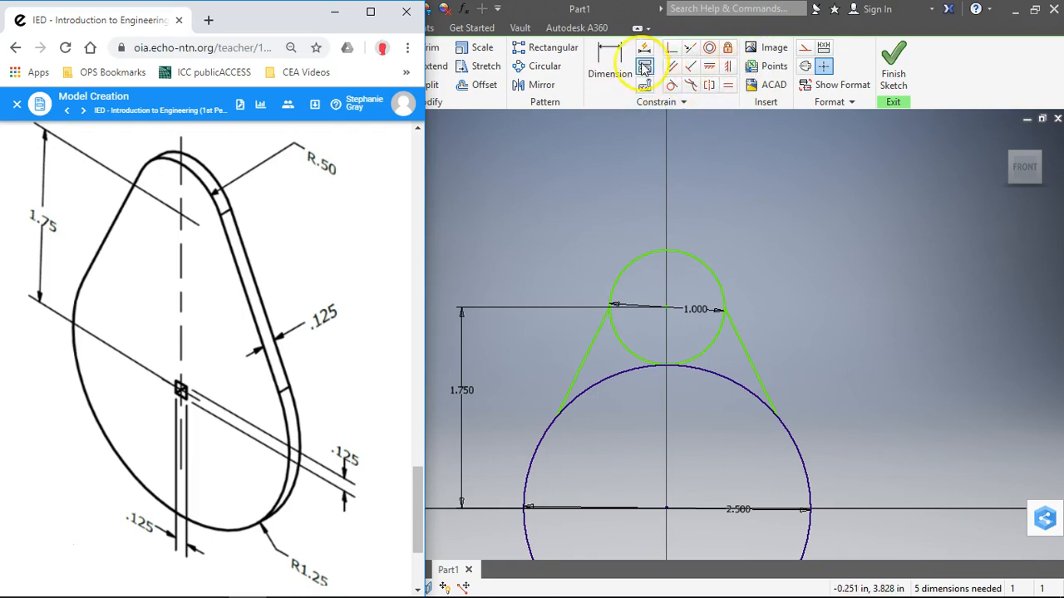
pyautogui.click(727, 70)
pyautogui.click(730, 72)
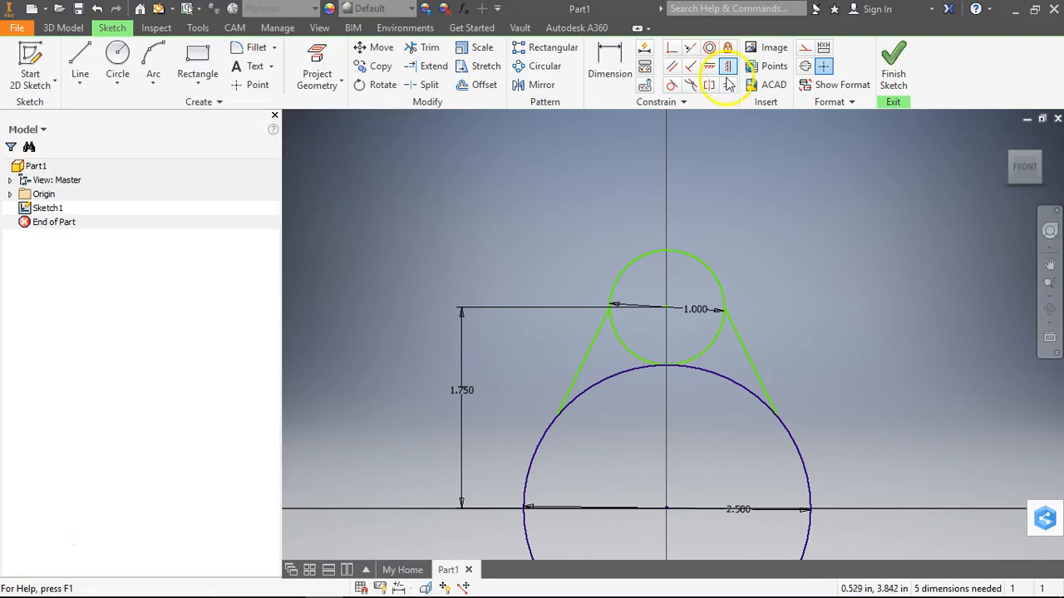
pyautogui.click(666, 309)
pyautogui.click(660, 434)
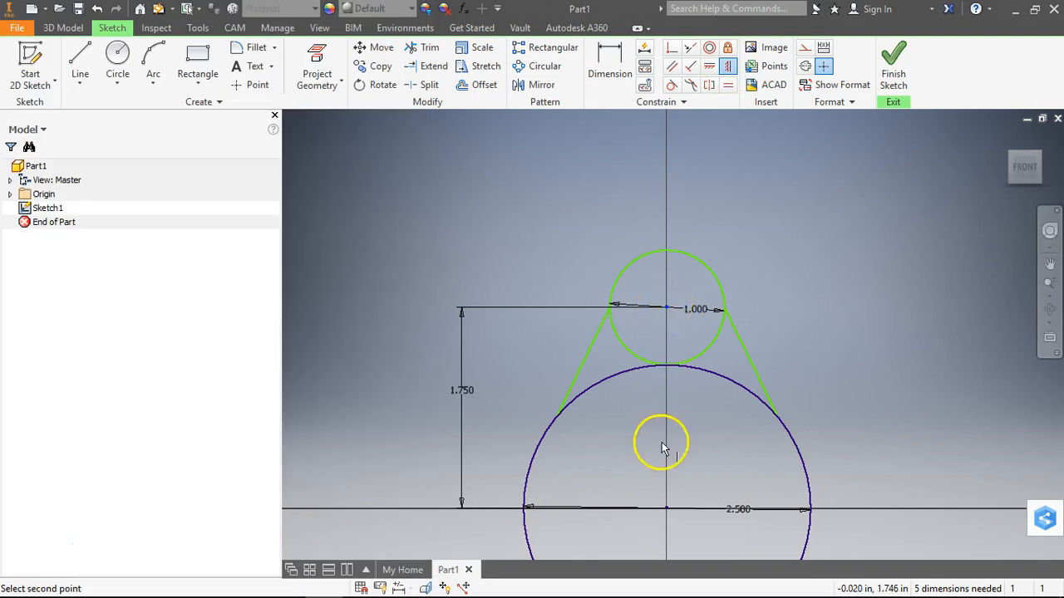
pyautogui.click(666, 508)
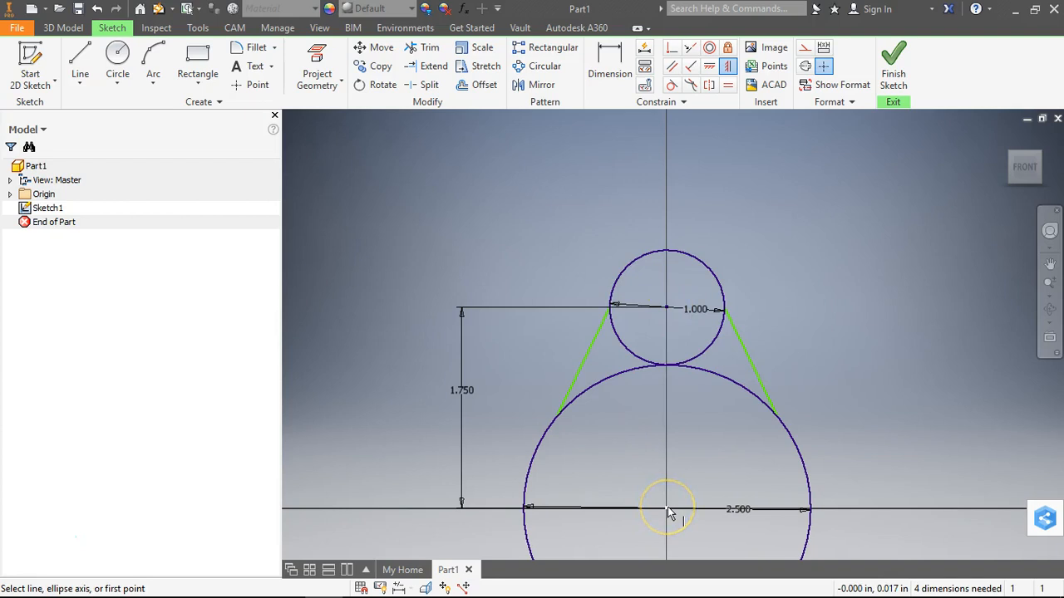
pyautogui.click(689, 532)
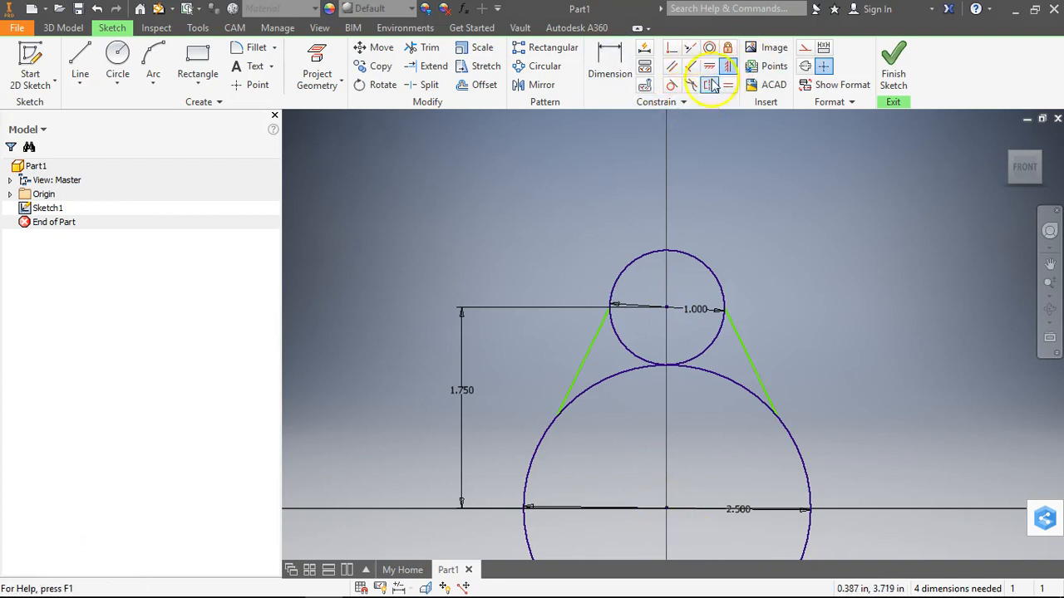
# Apply tangent constraints between both slanted side lines and the small and large circles
pyautogui.click(670, 86)
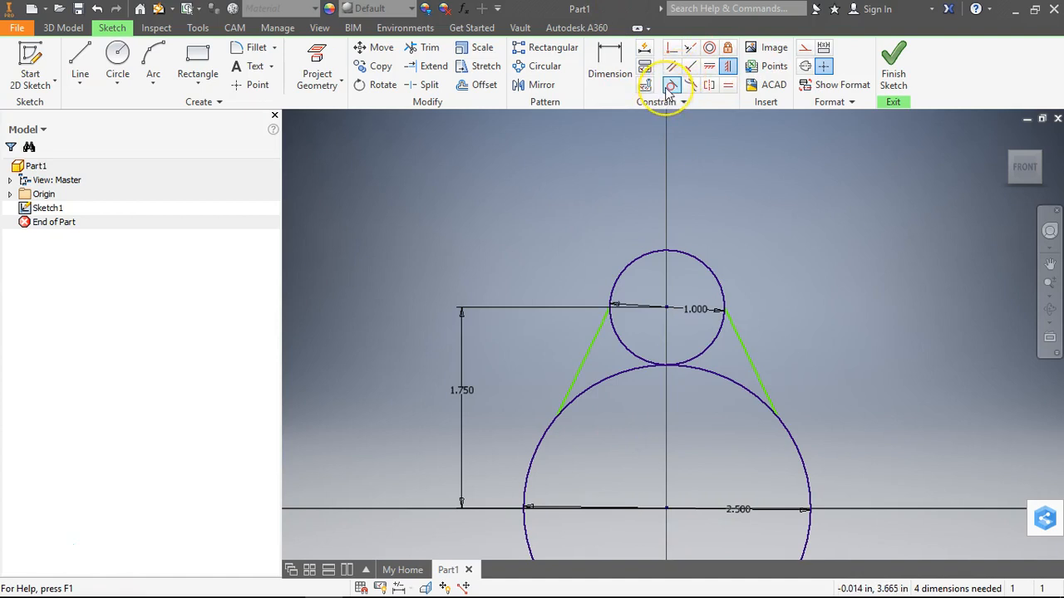
pyautogui.click(670, 87)
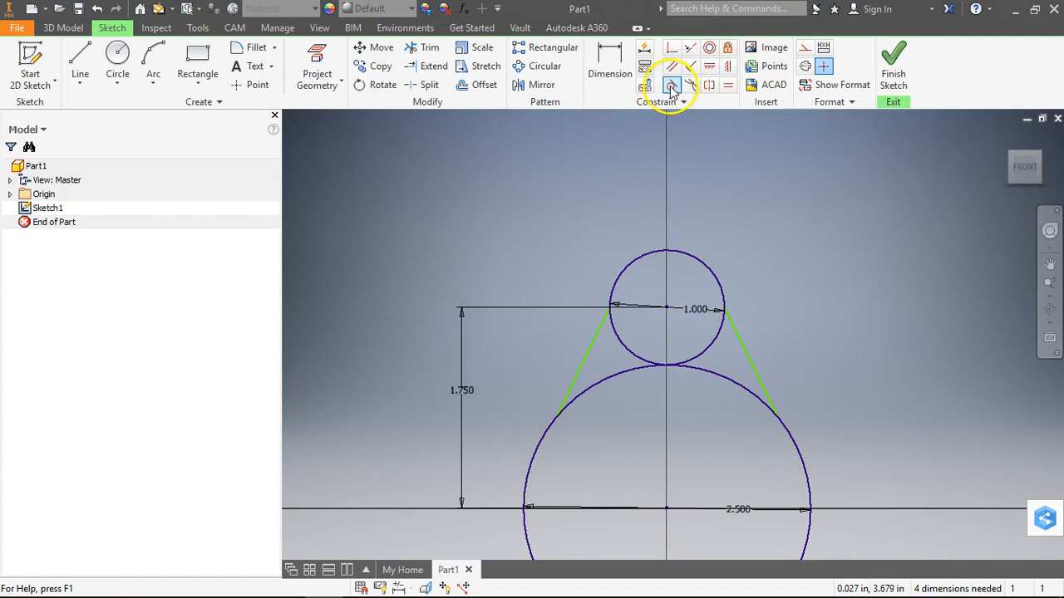
pyautogui.click(670, 87)
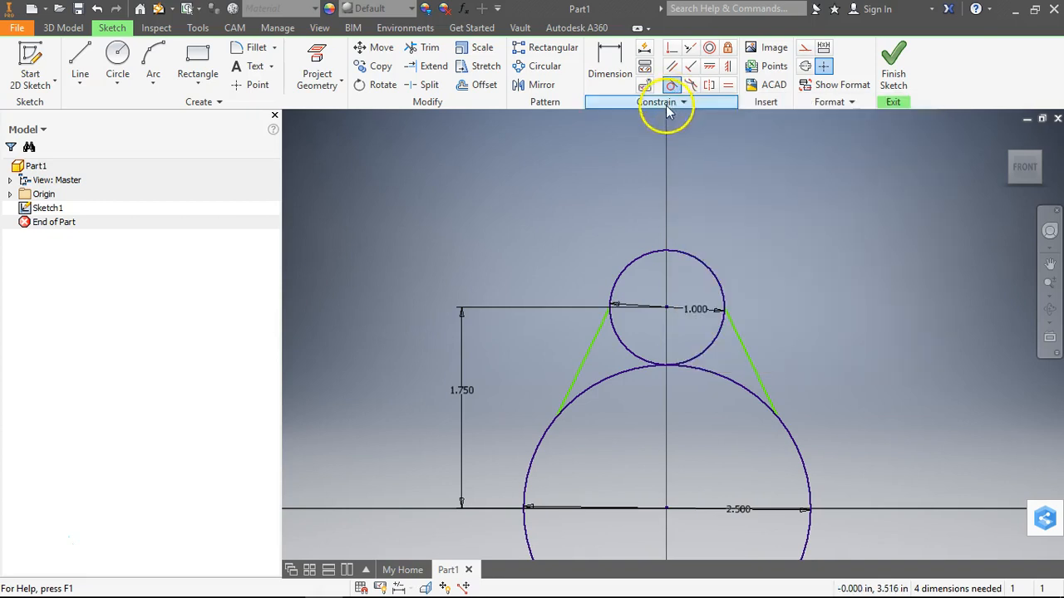
pyautogui.click(588, 358)
pyautogui.click(617, 287)
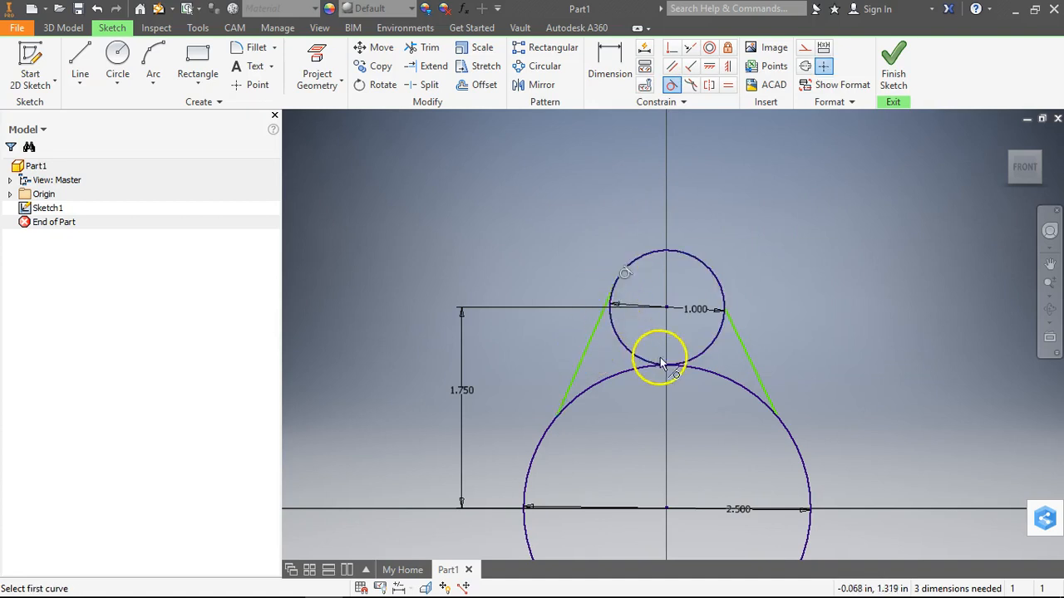
pyautogui.click(545, 434)
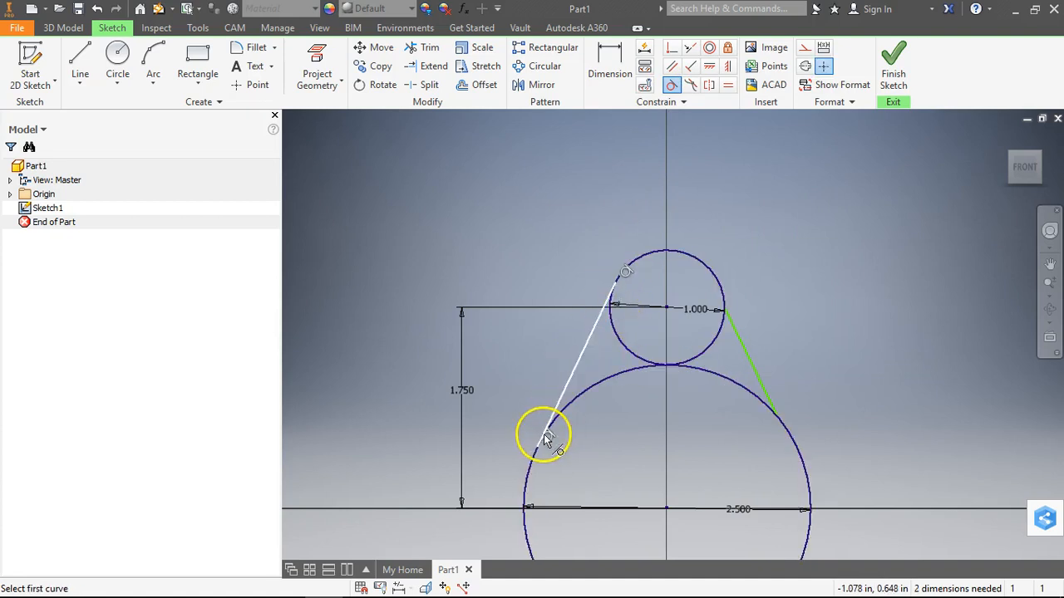
pyautogui.click(741, 345)
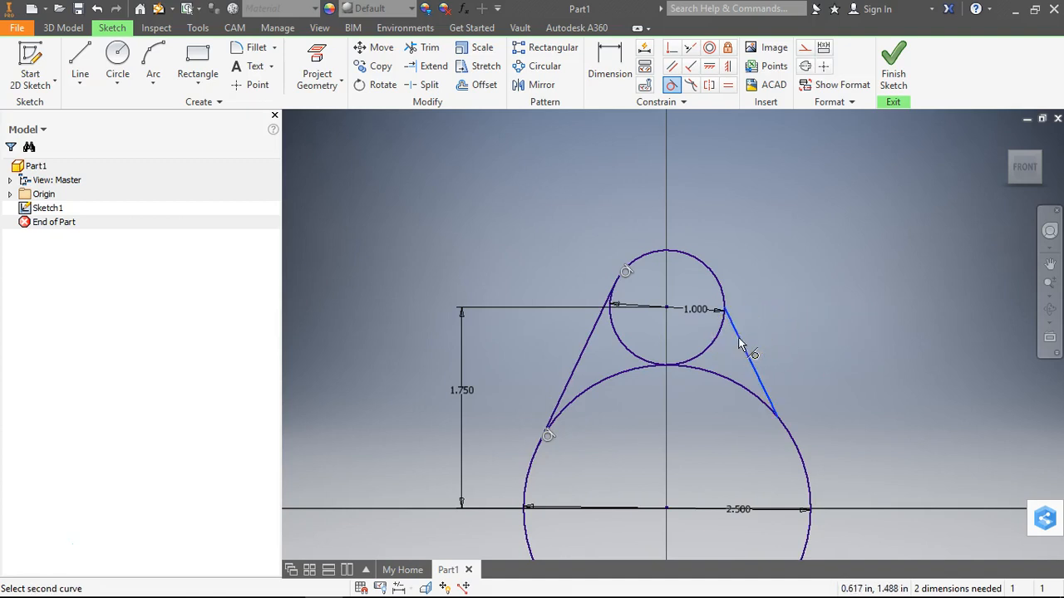
pyautogui.click(720, 336)
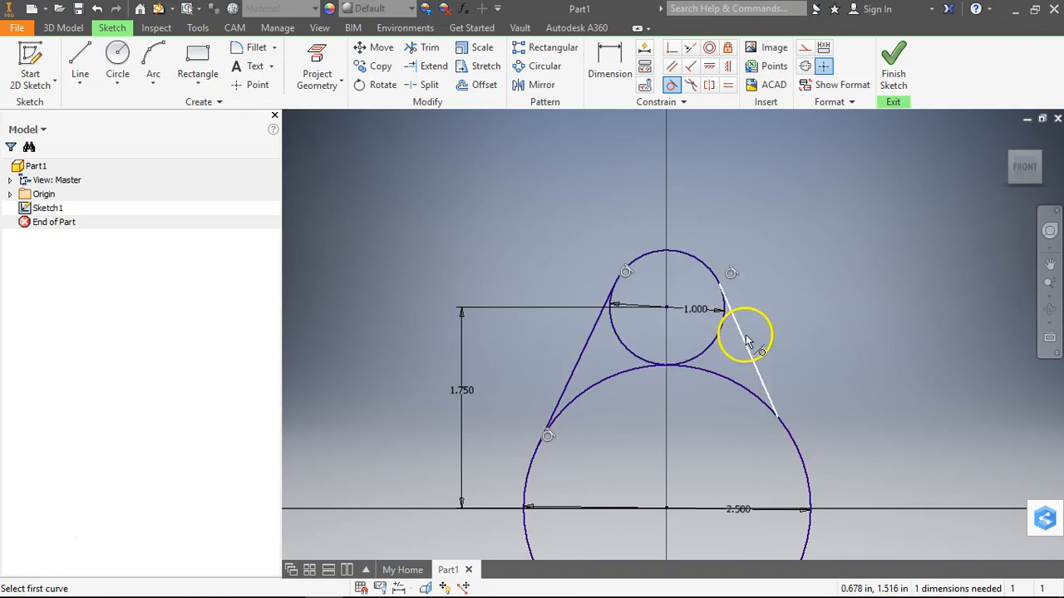
pyautogui.click(805, 478)
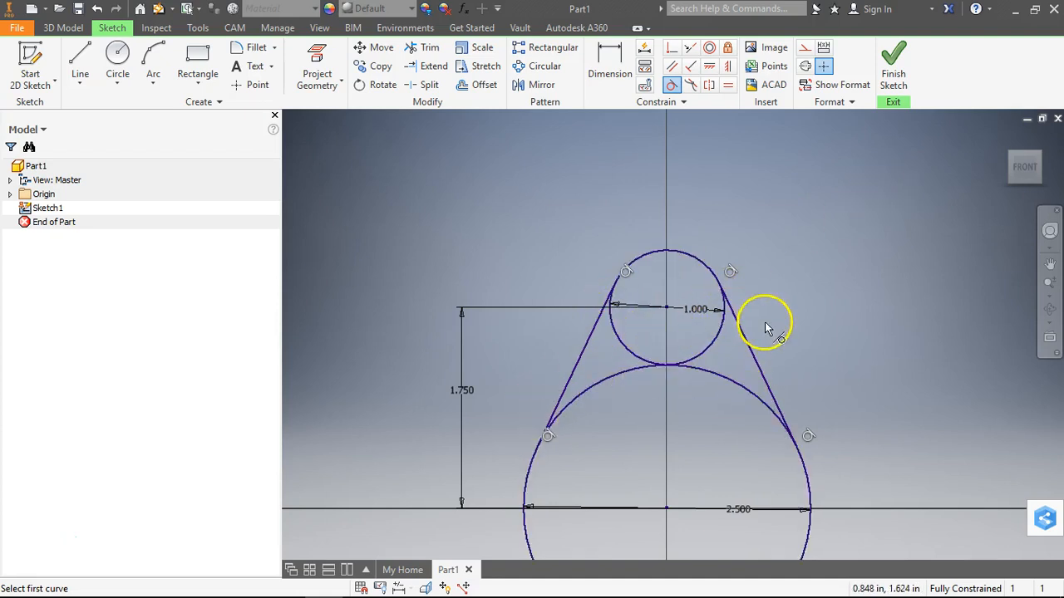
# Trim away the lower arc of the small circle and the upper arc of the large circle inside the outline
pyautogui.click(429, 49)
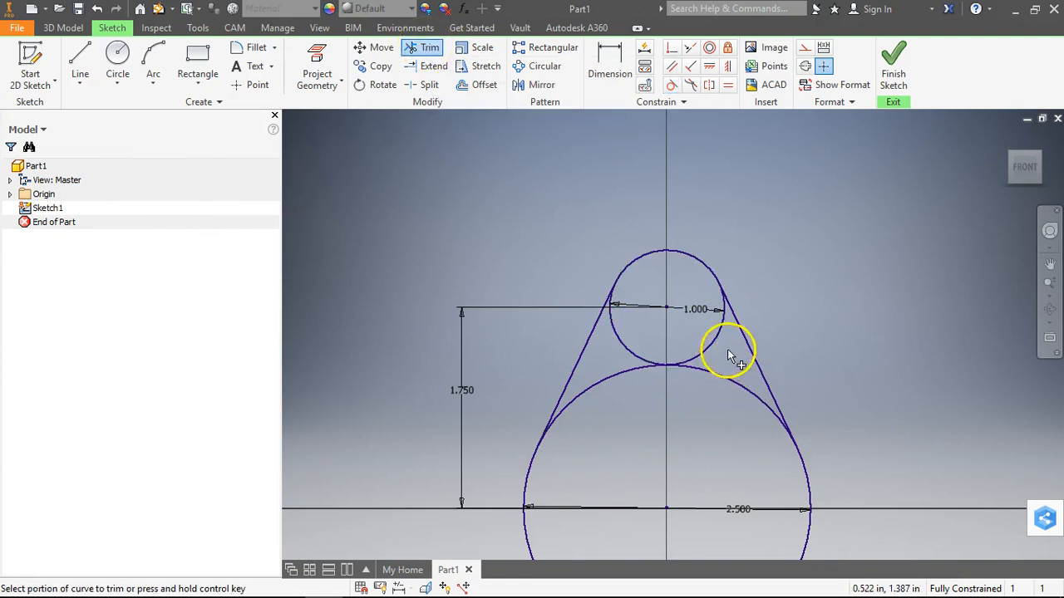
pyautogui.moveTo(712, 351)
pyautogui.mouseDown()
pyautogui.moveTo(634, 330)
pyautogui.moveTo(621, 340)
pyautogui.moveTo(613, 380)
pyautogui.mouseUp()
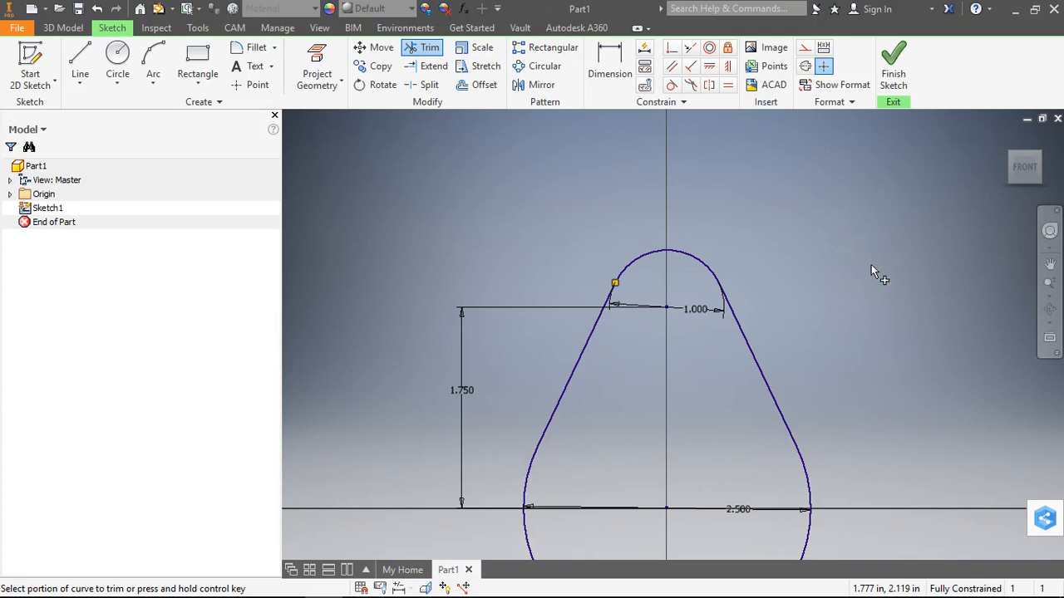
# Consult the drawing in Chrome and sketch a two-point center rectangle at the origin, .125 in wide and .125 in high
pyautogui.moveTo(249, 589)
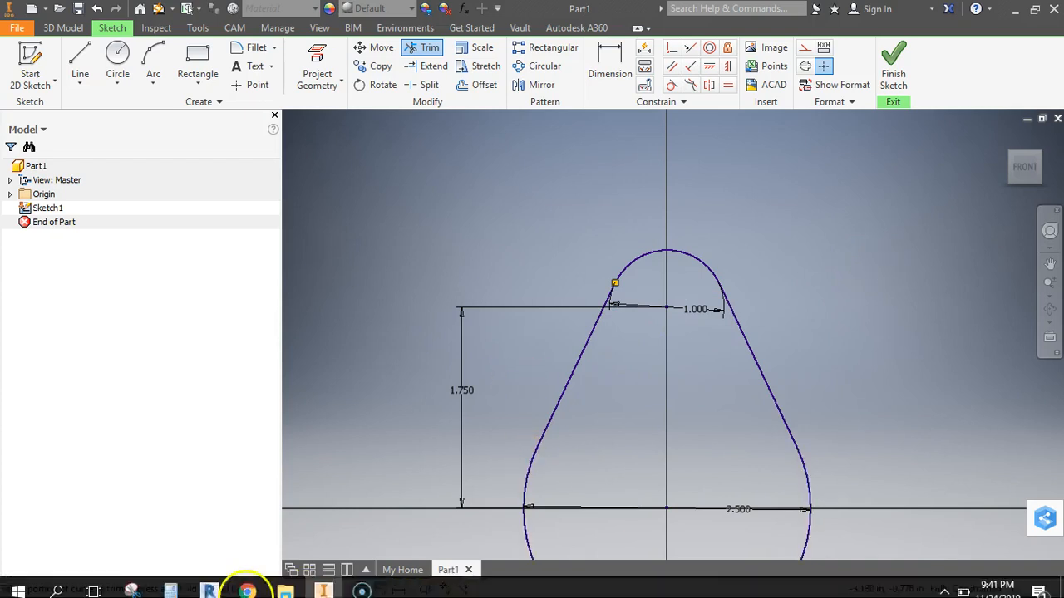
pyautogui.click(248, 583)
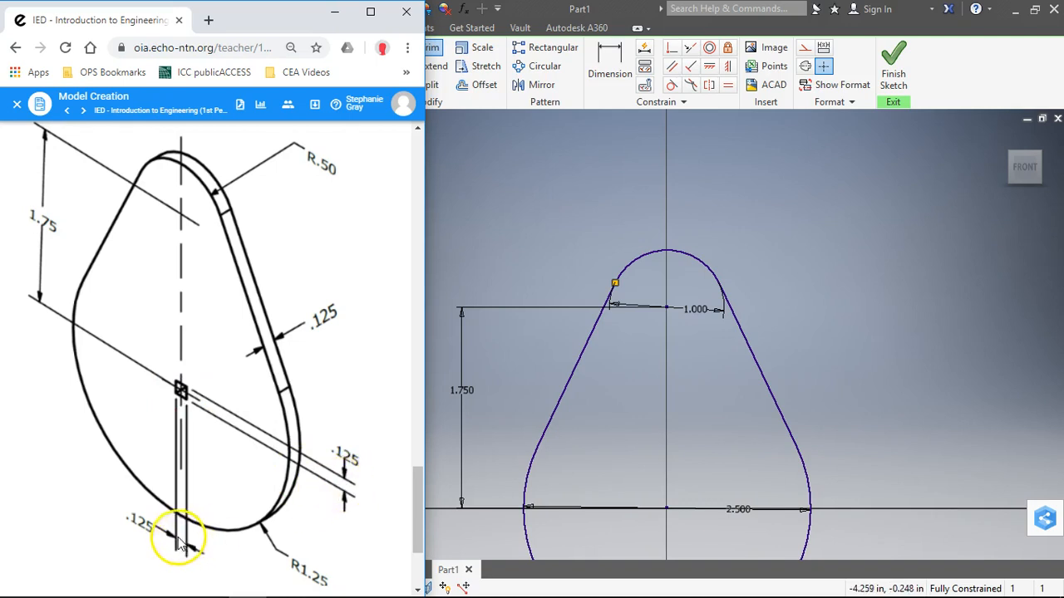
pyautogui.click(528, 231)
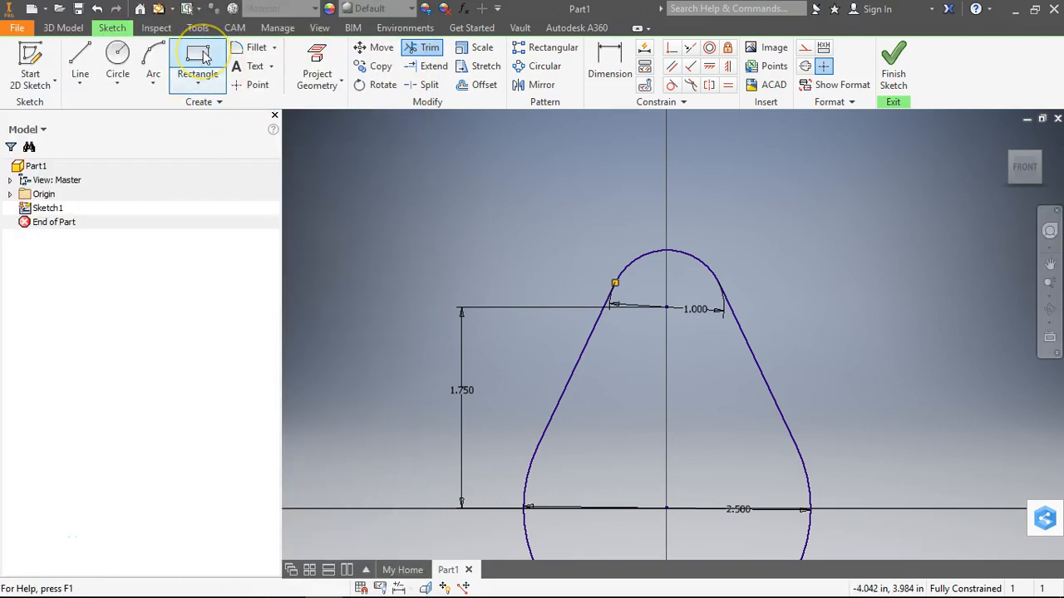
pyautogui.click(201, 80)
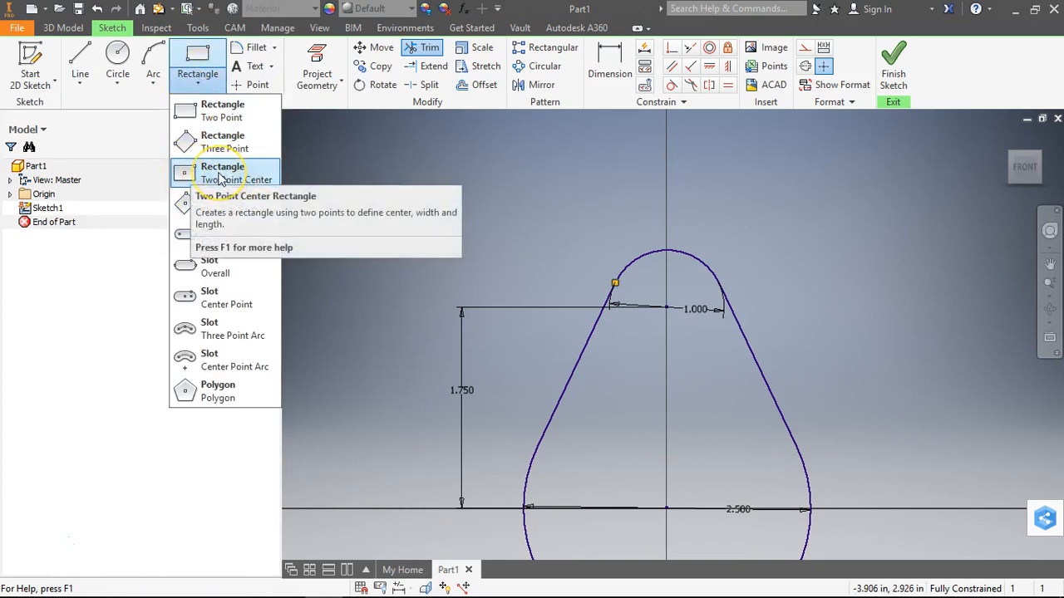
pyautogui.click(247, 585)
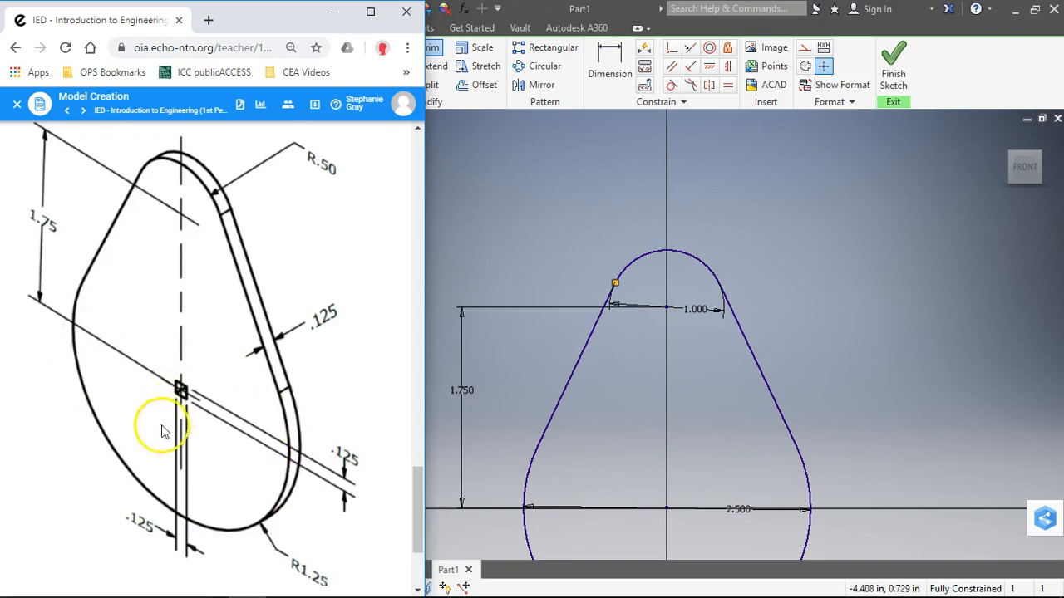
pyautogui.click(495, 217)
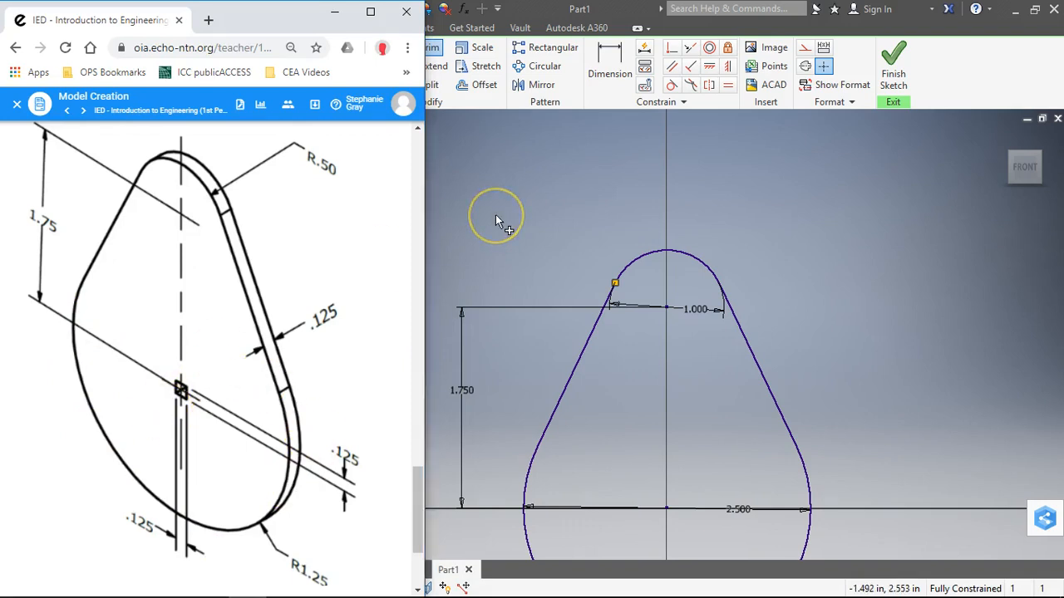
pyautogui.click(203, 80)
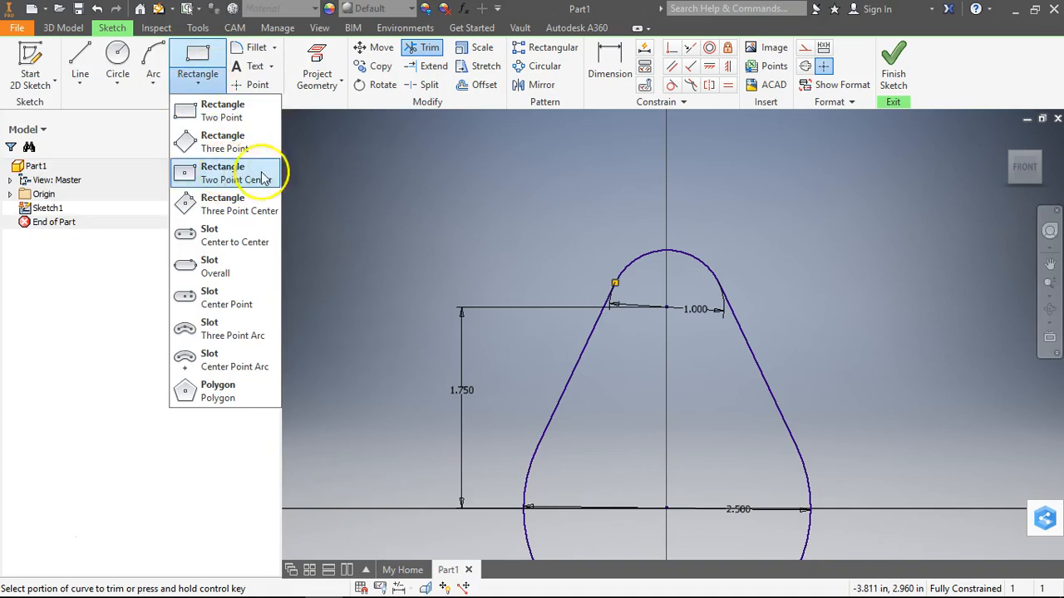
pyautogui.click(225, 178)
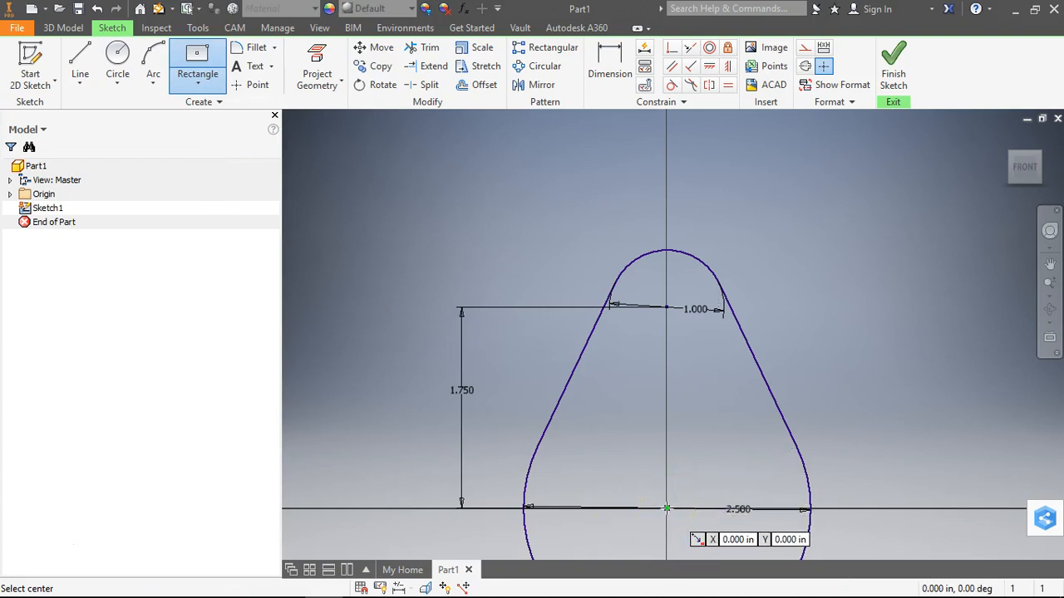
pyautogui.click(666, 508)
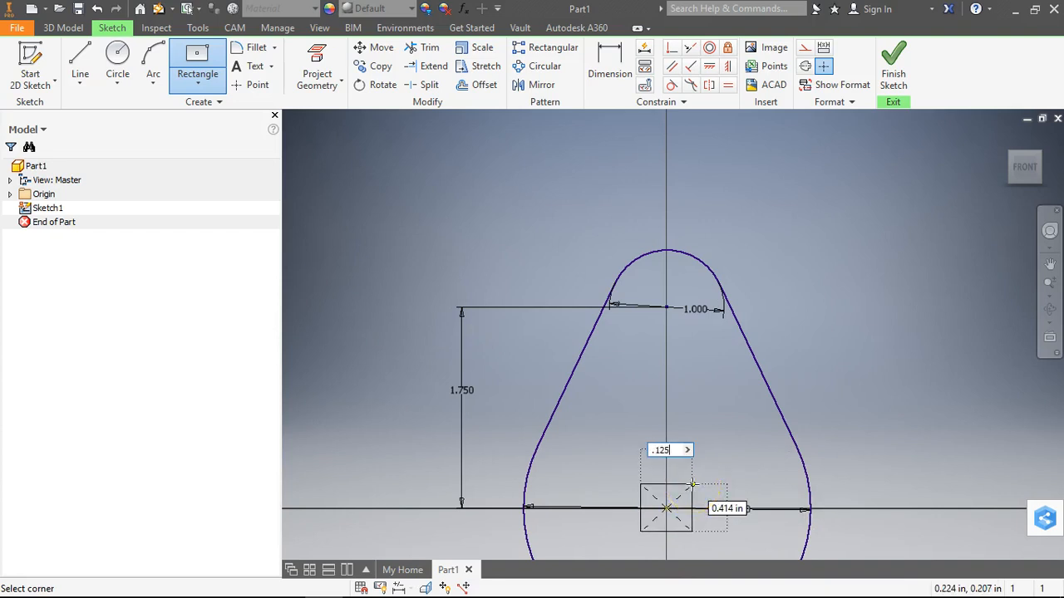
pyautogui.write('.125')
pyautogui.press('Tab')
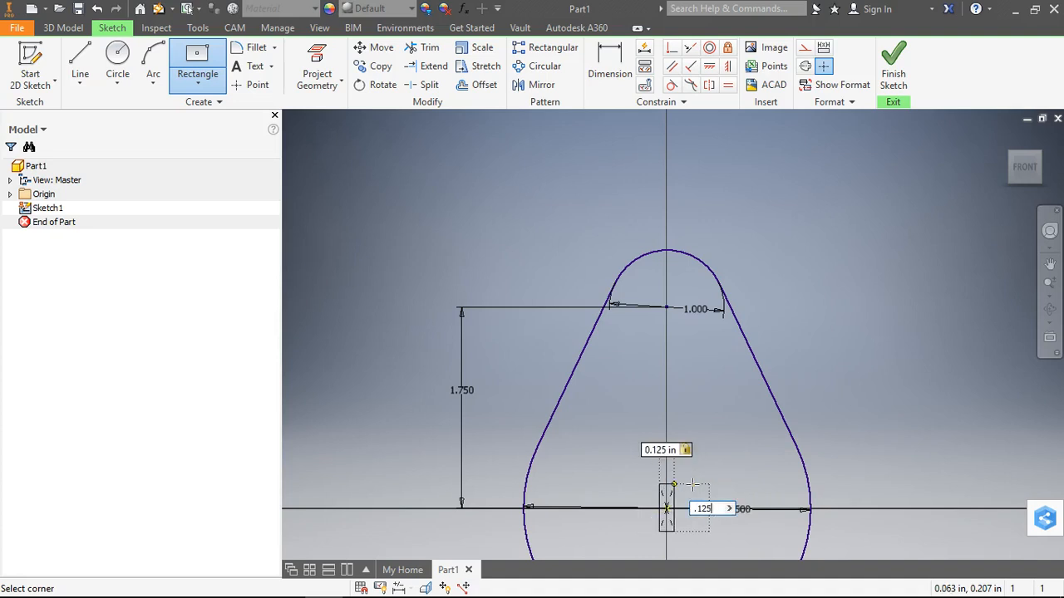
pyautogui.press('Return')
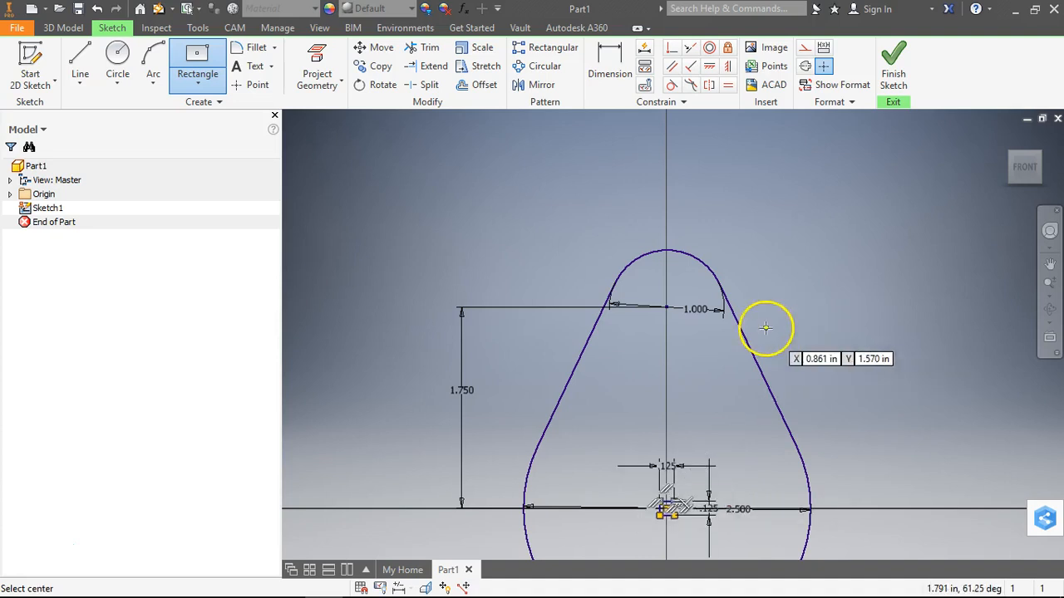
pyautogui.press('Escape')
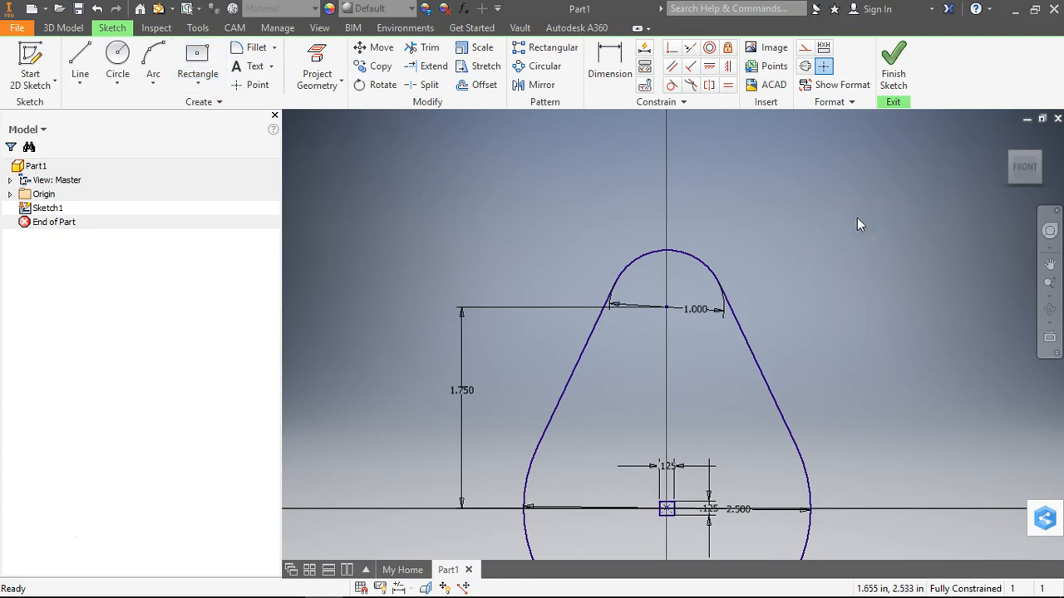
# Finish the sketch in its home view and consult the drawing in Chrome for the plate thickness
pyautogui.click(894, 68)
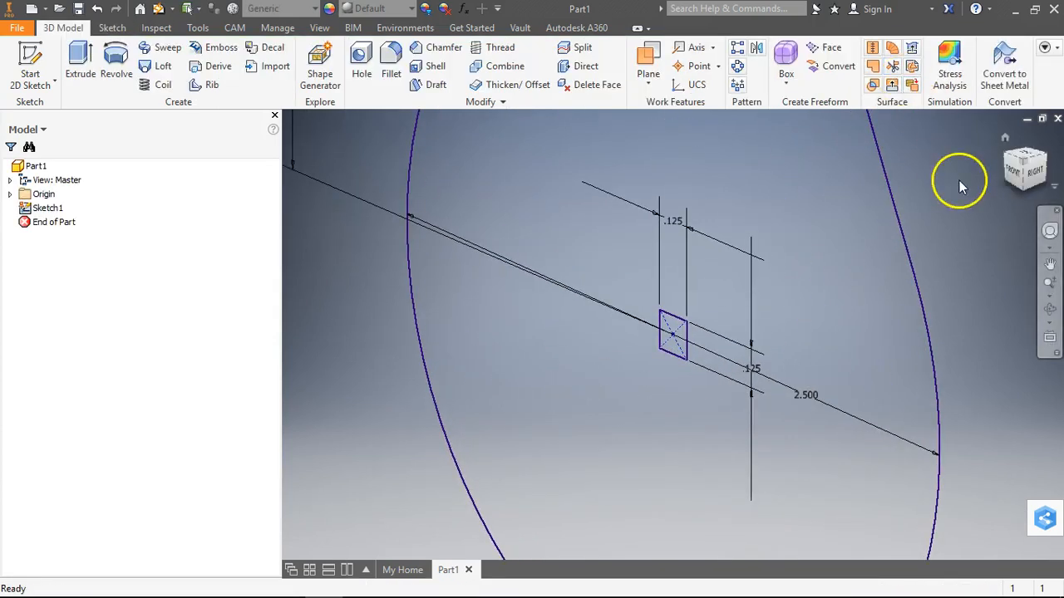
pyautogui.click(1005, 140)
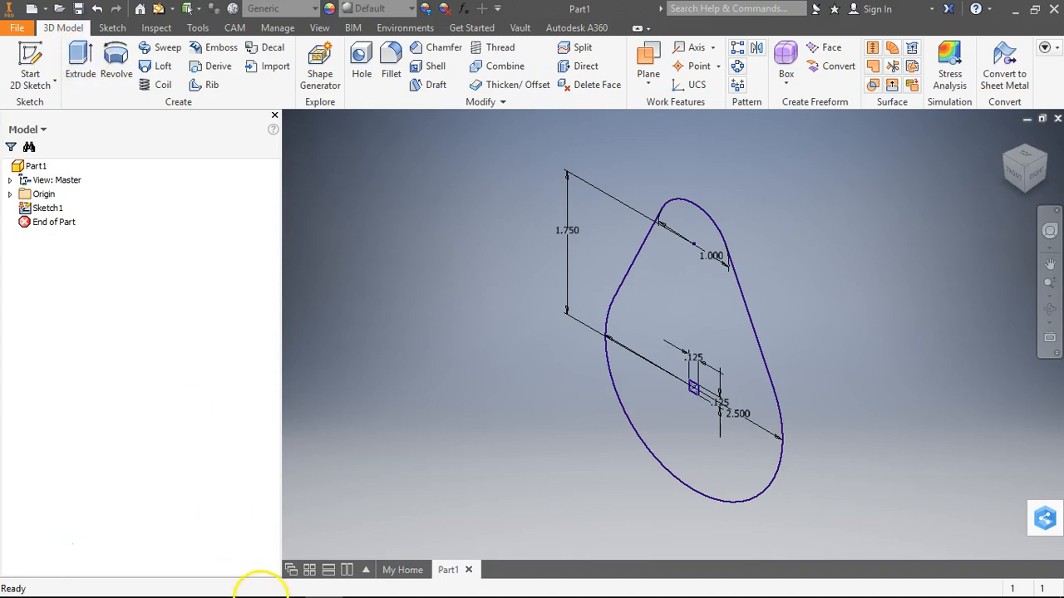
pyautogui.click(246, 586)
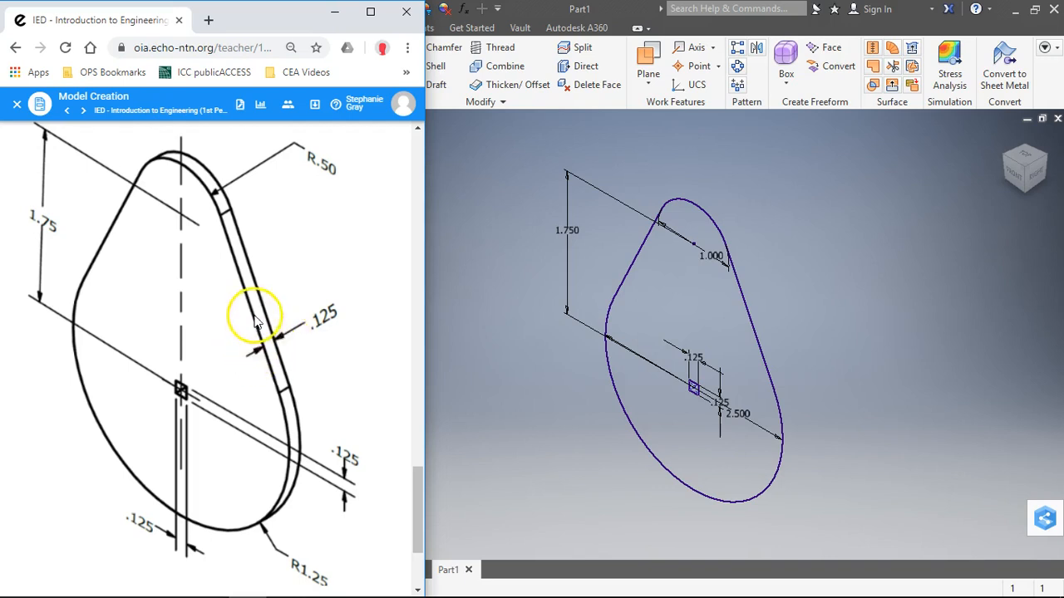
pyautogui.click(477, 278)
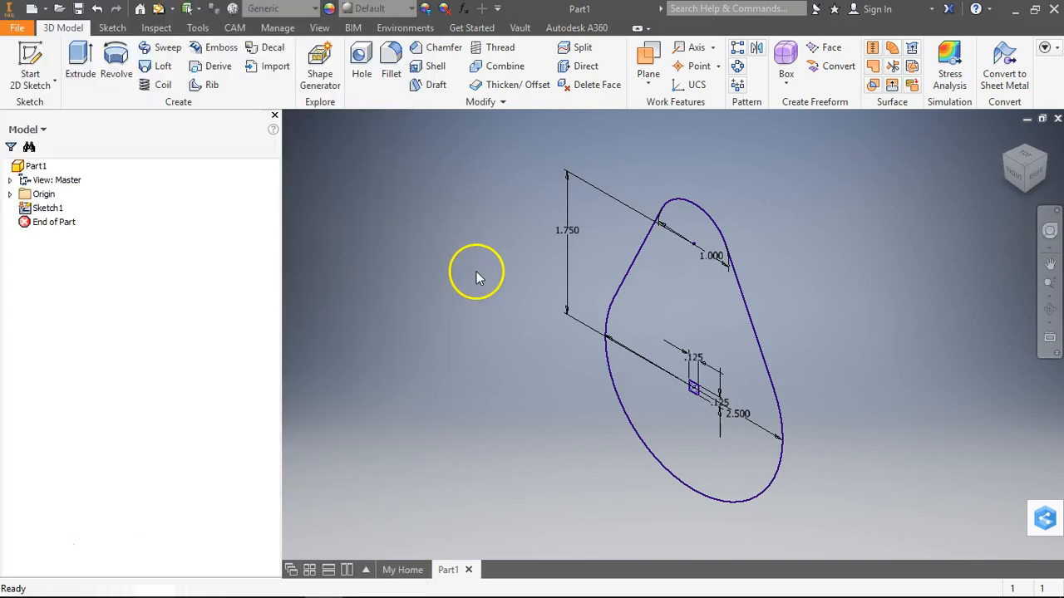
# Extrude the egg-shaped profile around the small square by .125 in, leaving the square as a through hole
pyautogui.click(80, 63)
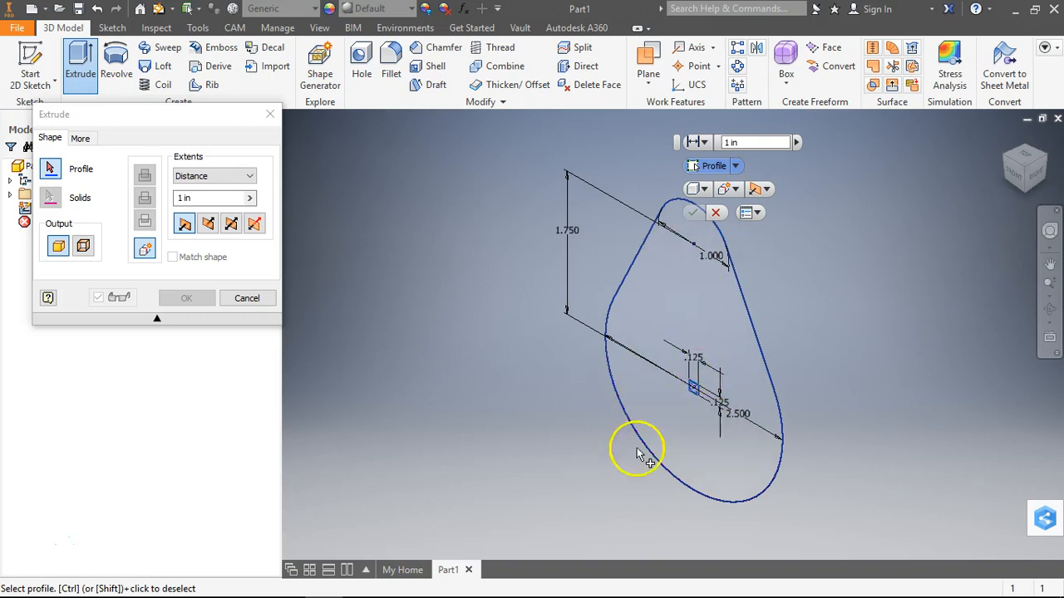
pyautogui.click(663, 288)
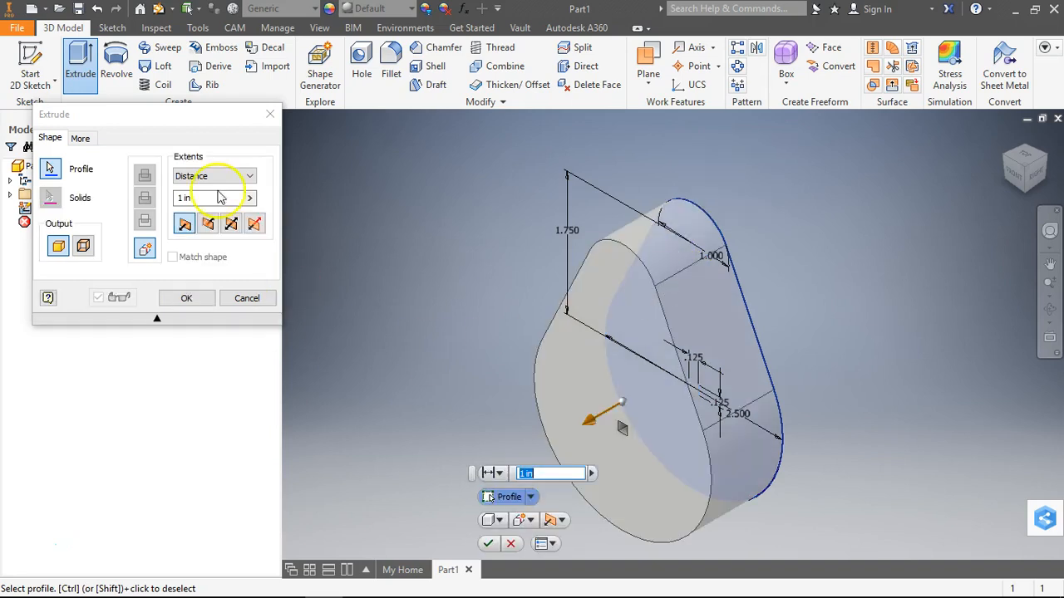
pyautogui.moveTo(196, 199); pyautogui.dragTo(114, 199)
pyautogui.write('.125')
pyautogui.press('Return')
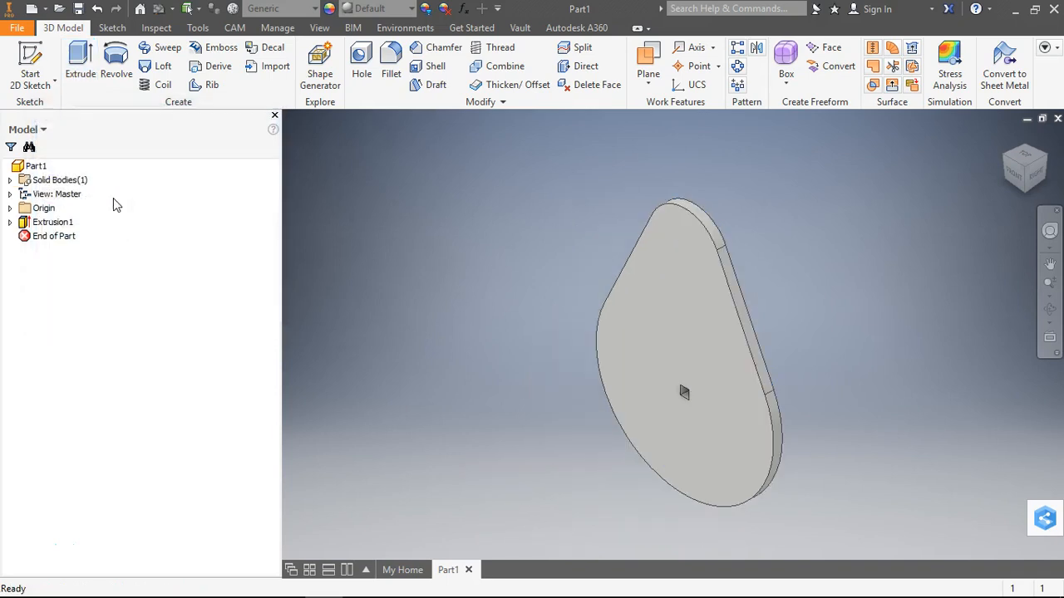
# Save the part as an Inventor part file named cam part4 in the Engineering workspace folder
pyautogui.click(20, 28)
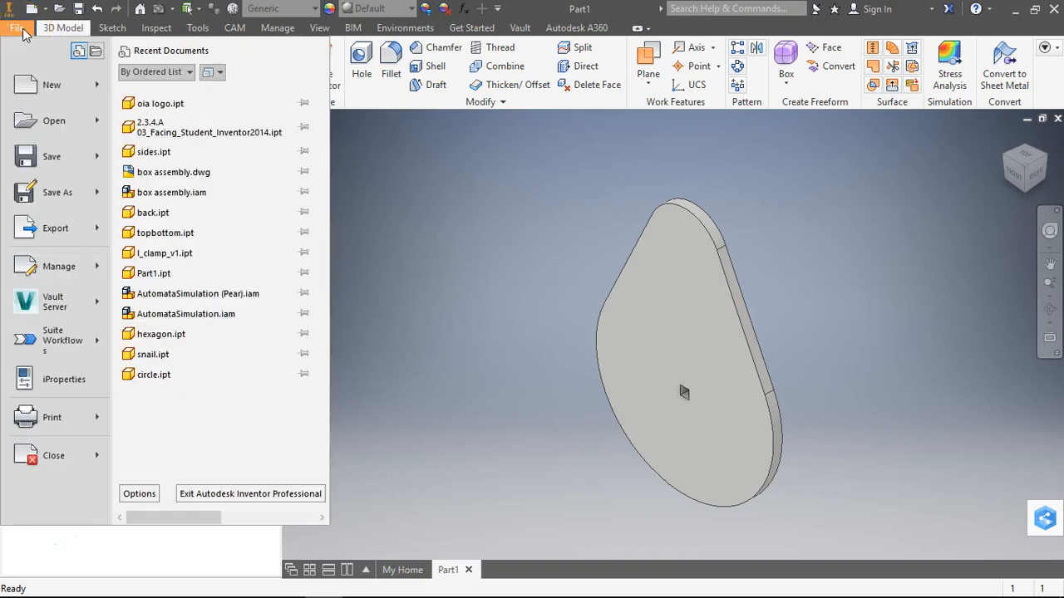
pyautogui.click(52, 193)
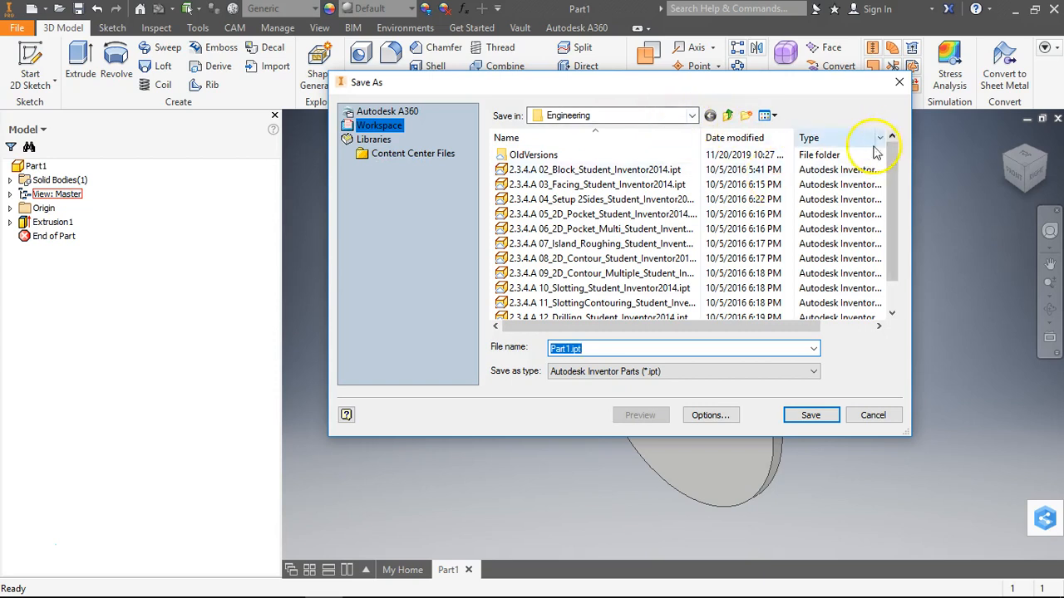
pyautogui.moveTo(890, 167); pyautogui.dragTo(889, 260)
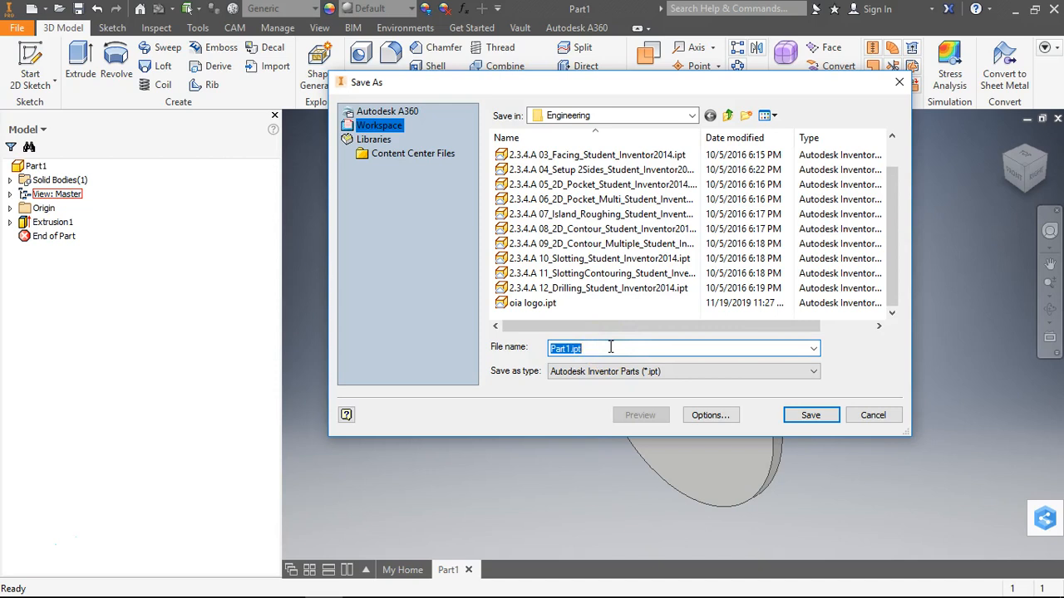
pyautogui.write('cam pa')
pyautogui.click(813, 417)
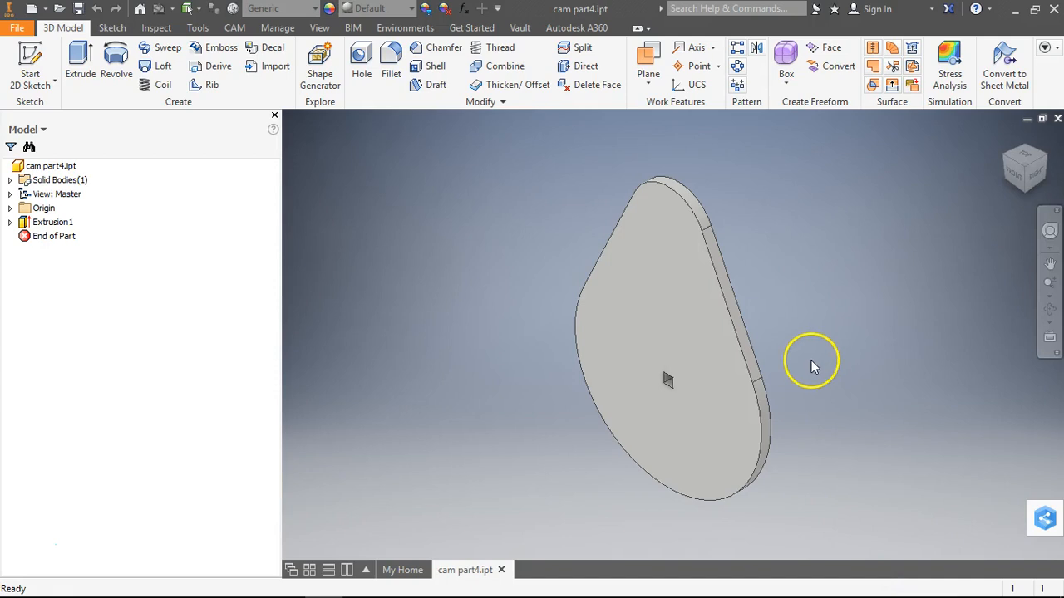
pyautogui.moveTo(440, 561)
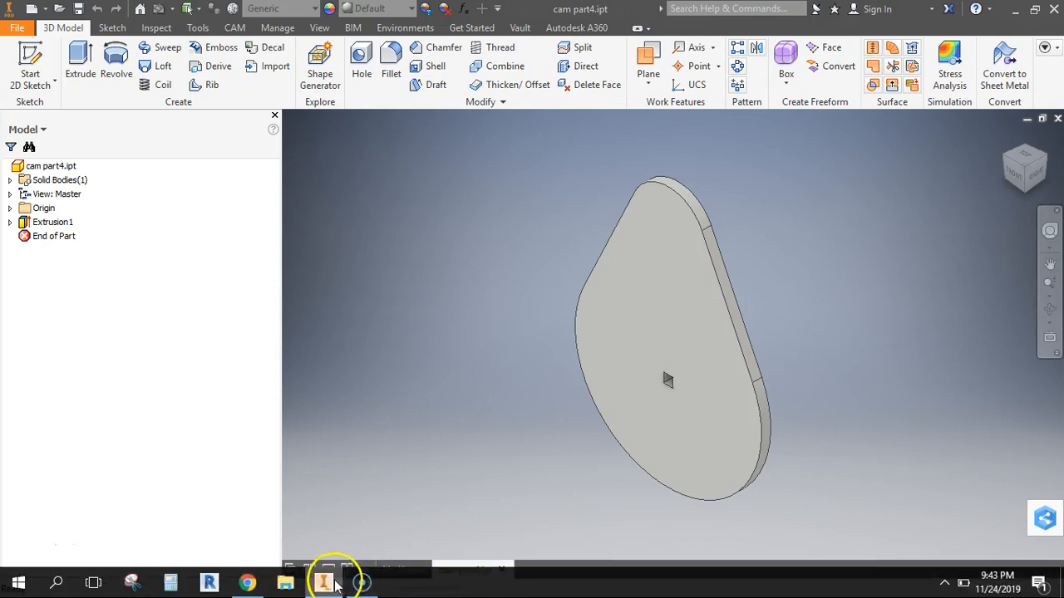
pyautogui.click(362, 581)
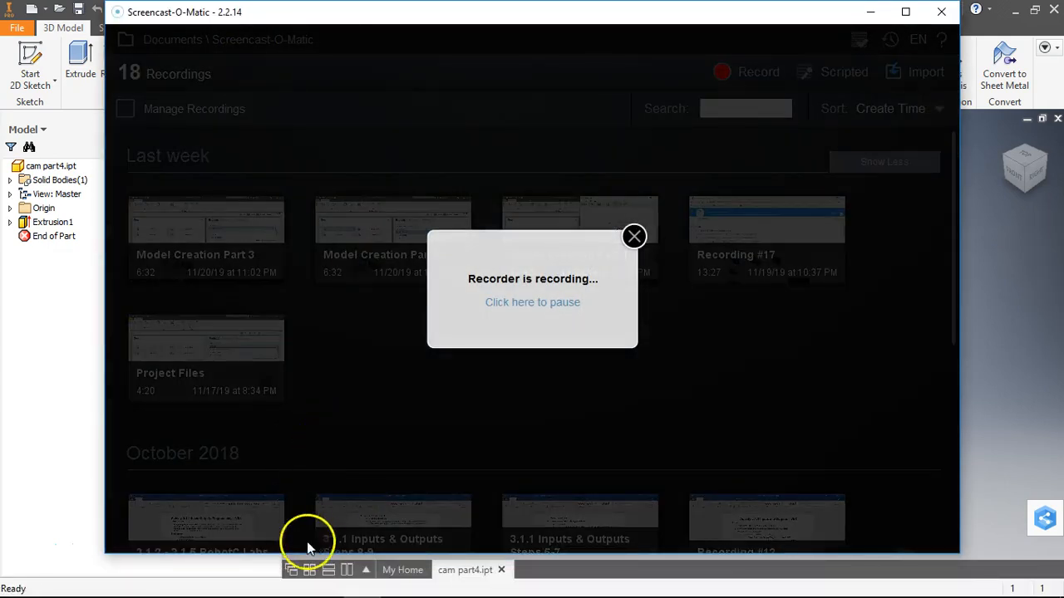